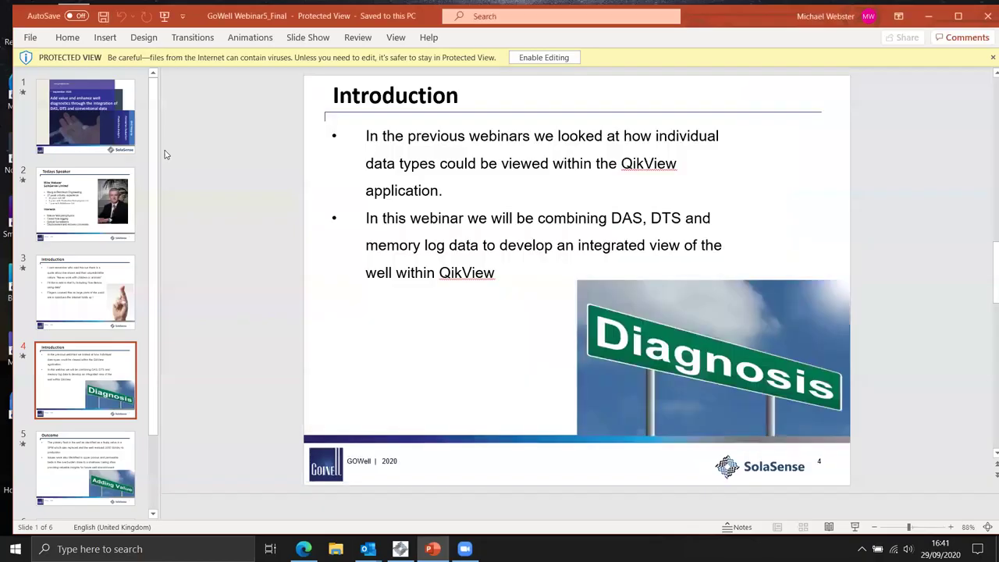
Bring the Static and Memory Data chart window in front of the deck and maximize it.
mouse_move(400, 549)
click(399, 488)
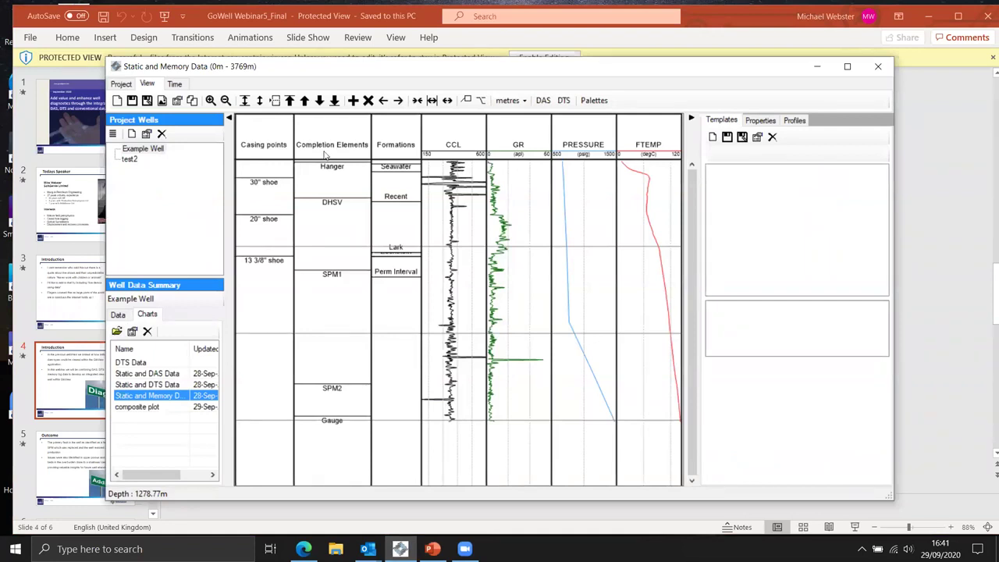
click(847, 69)
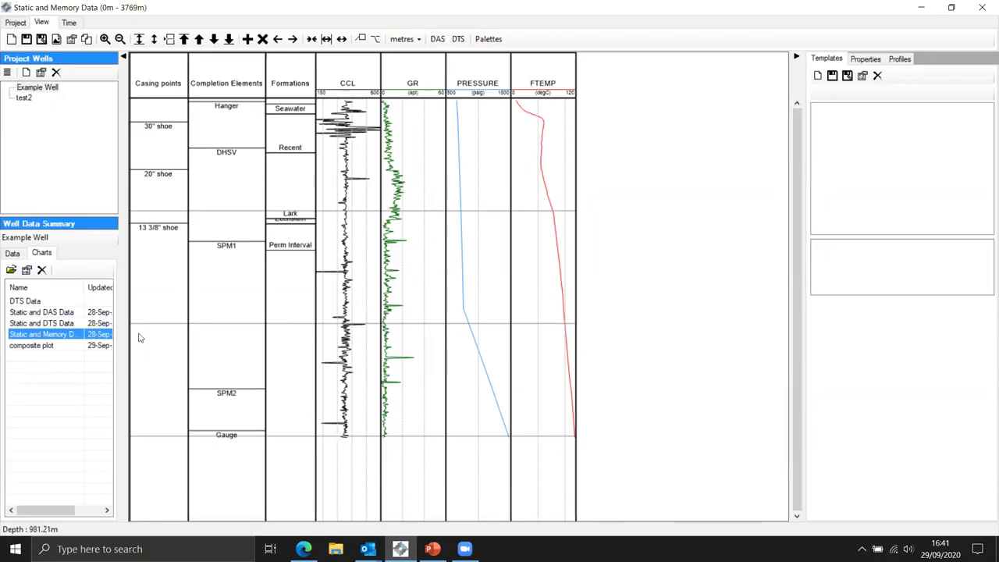
Expand Engineering in the Data tree and review the Completion Elements depth table, starting at 30.5 m.
click(13, 254)
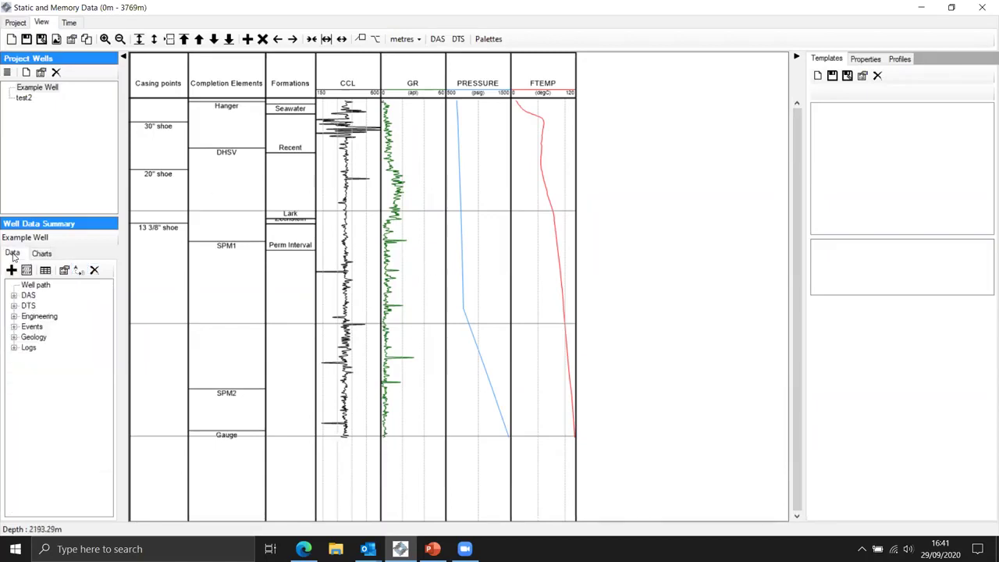
click(13, 316)
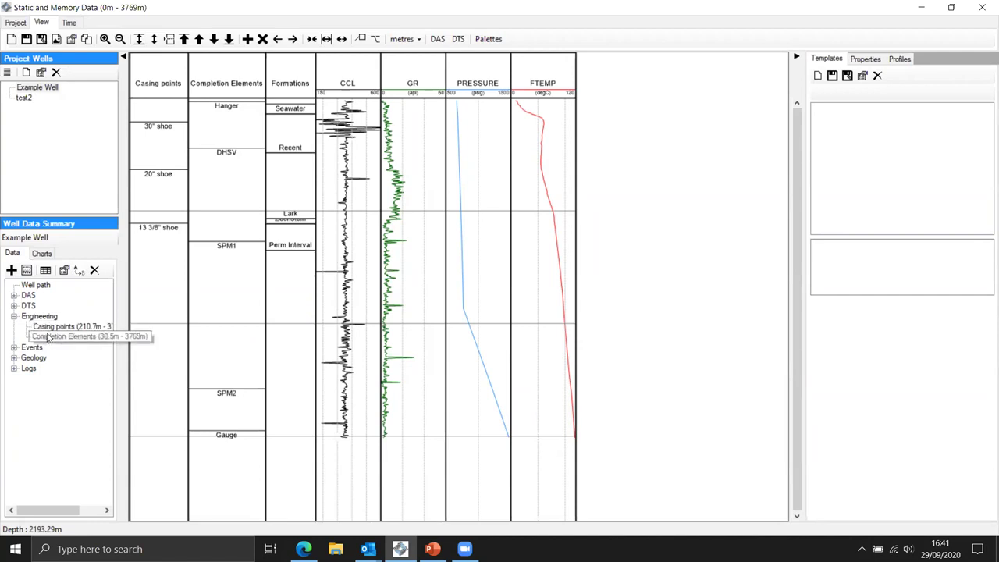
click(48, 337)
click(46, 270)
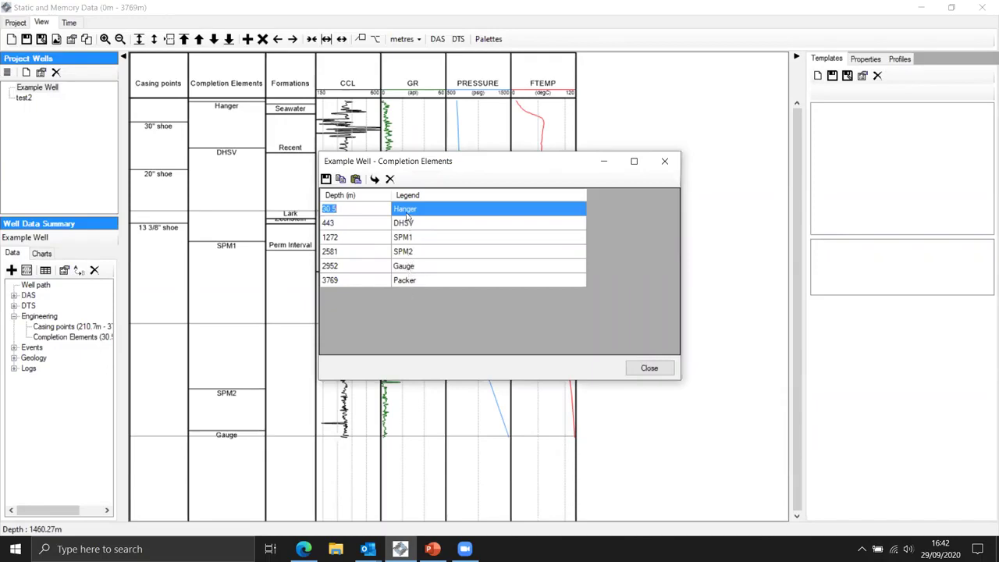
click(649, 367)
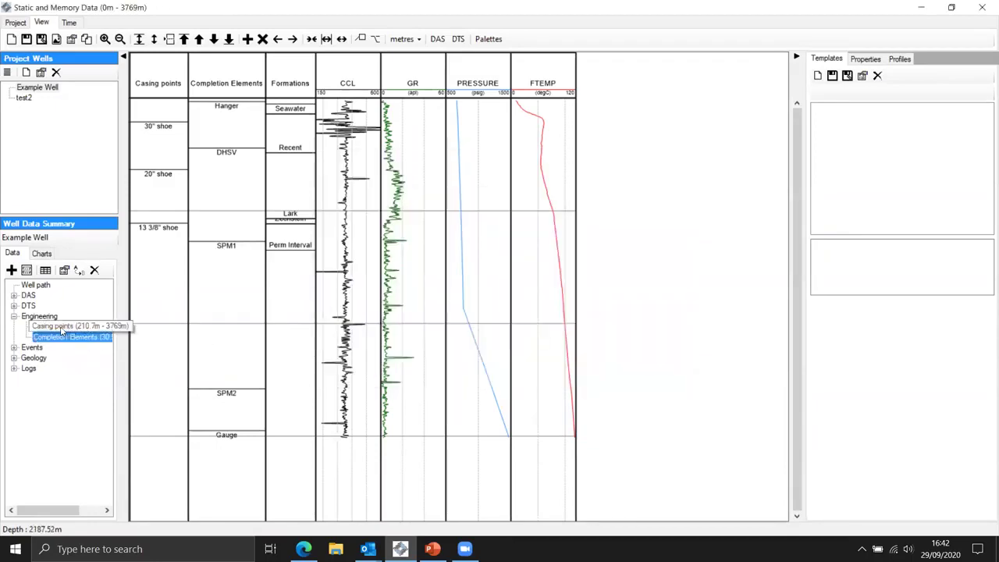
Review the Casing points depth table spanning 210.7–3769 m, then close it.
click(64, 327)
click(45, 270)
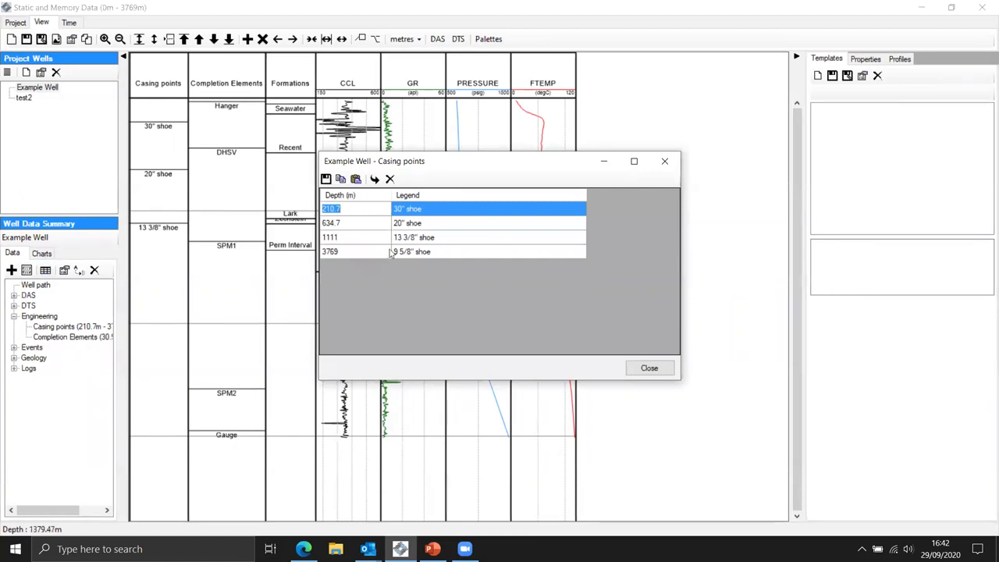
click(664, 163)
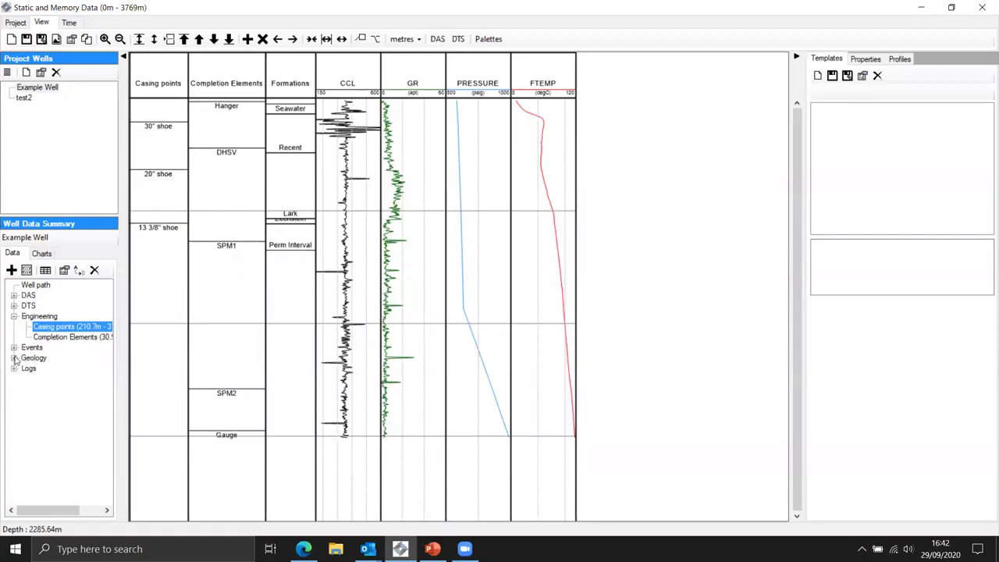
Expand Geology to list Formations from 52.2 m and the empty Core photos entry.
click(14, 358)
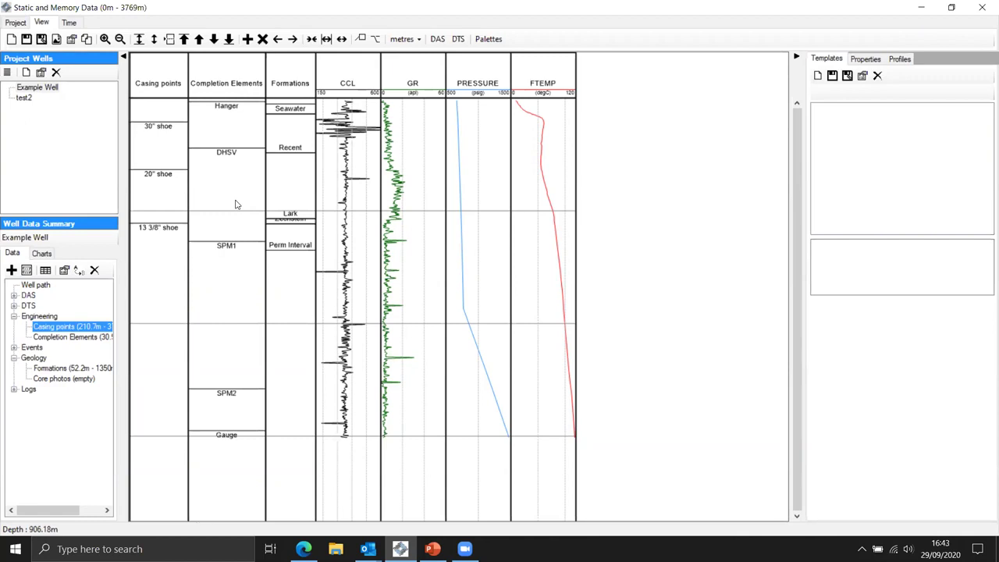
Expand Logs to show the CCL, FTEMP, GR and PRESSURE logs spanning 19.81–3014.78 m.
click(14, 389)
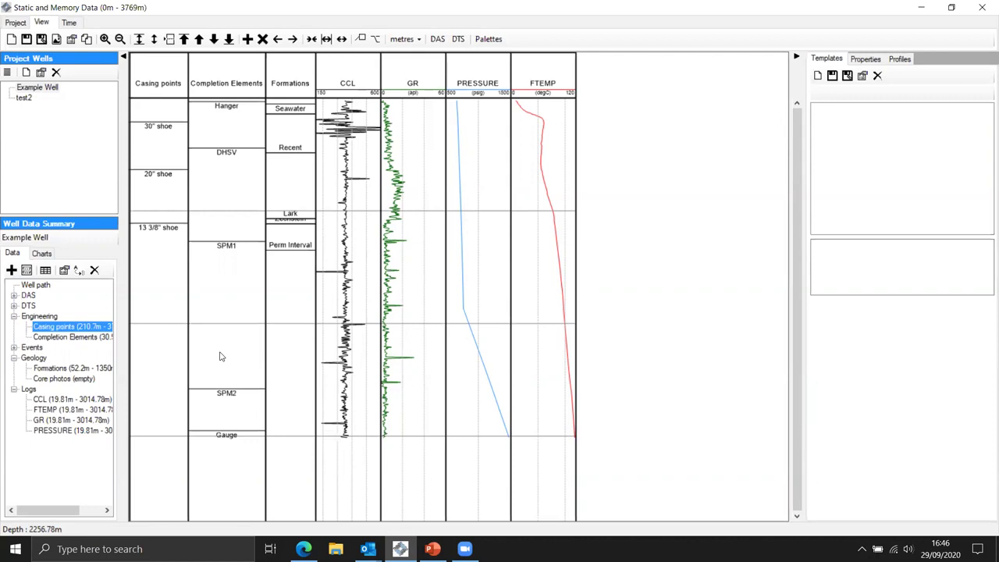
Zoom and pan through deeper and shallower well intervals, ending on a 0–2560 m view.
scroll(219, 356, up, 3)
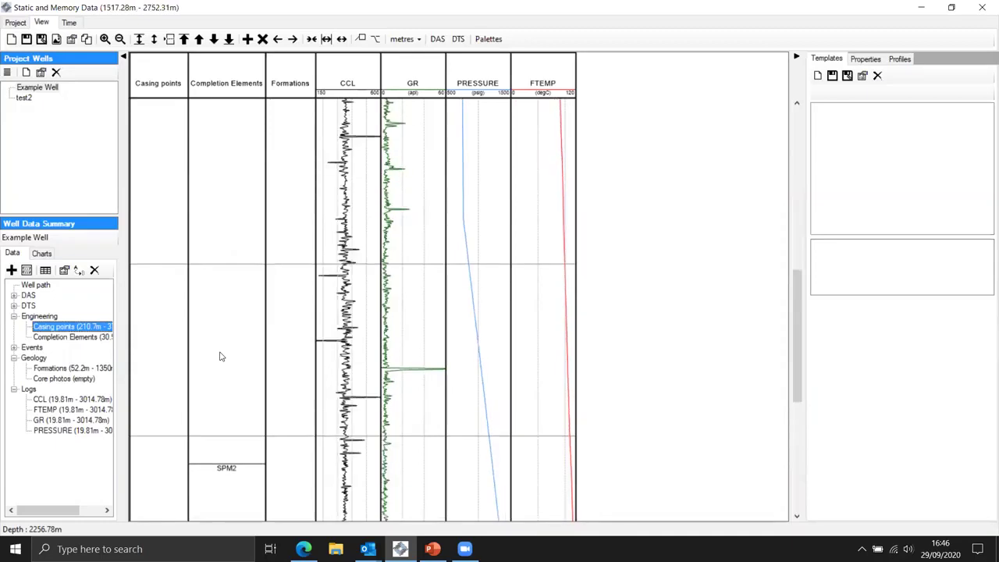
scroll(219, 356, up, 1)
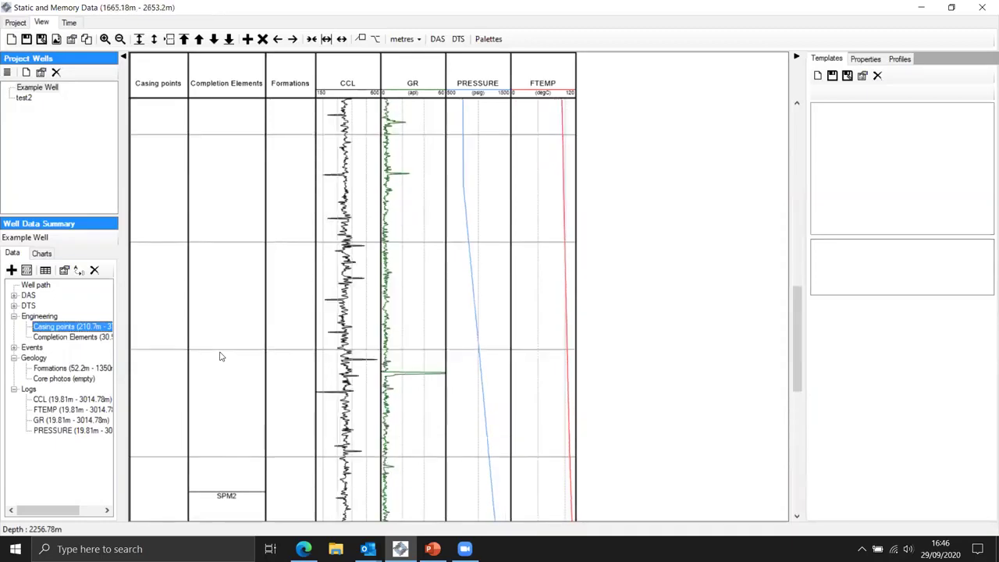
scroll(220, 357, down, 5)
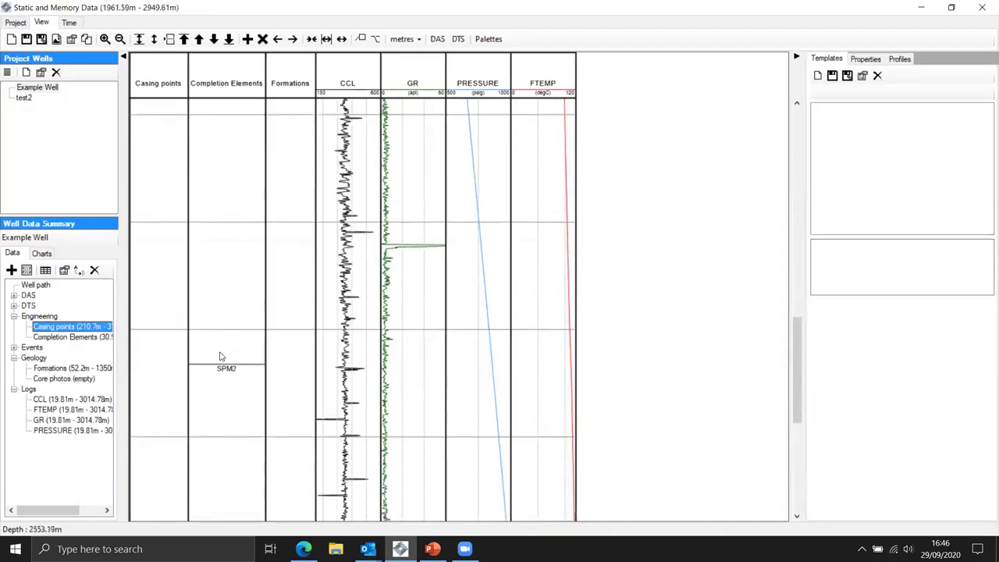
scroll(219, 356, up, 12)
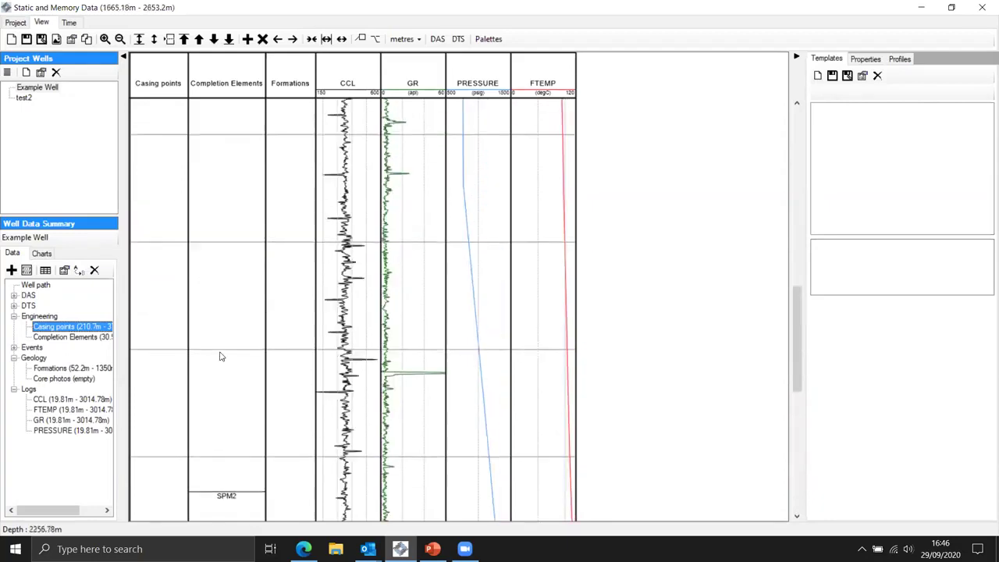
scroll(220, 357, up, 4)
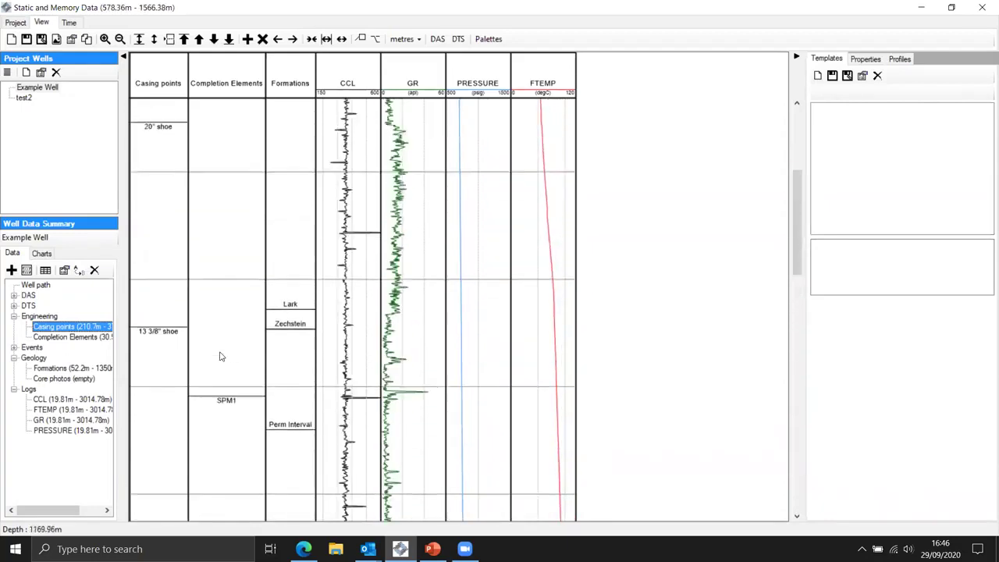
scroll(219, 356, down, 4)
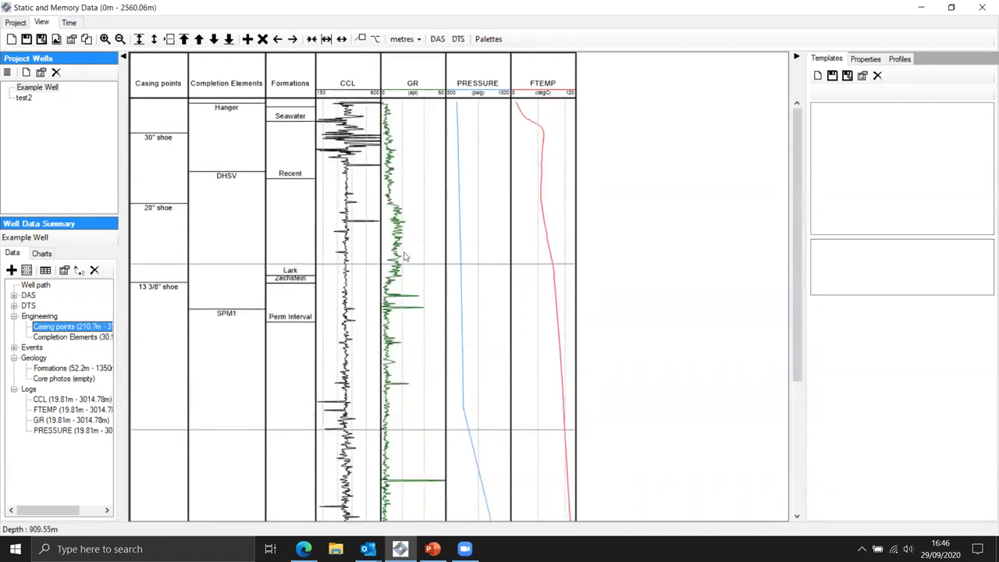
Open the saved Static and DTS Data chart with its -1.5 to 1.5 °C heat map.
click(42, 254)
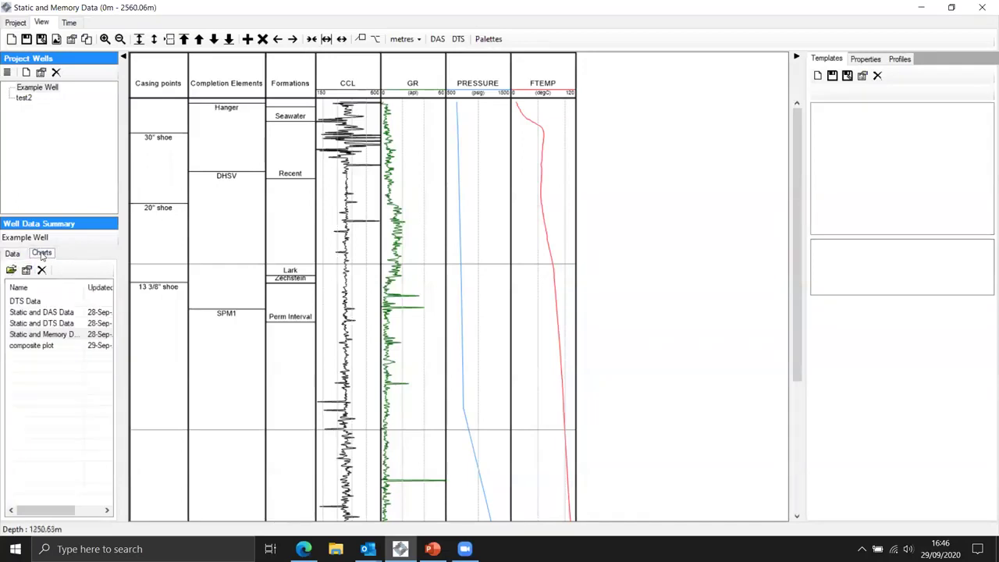
double_click(17, 328)
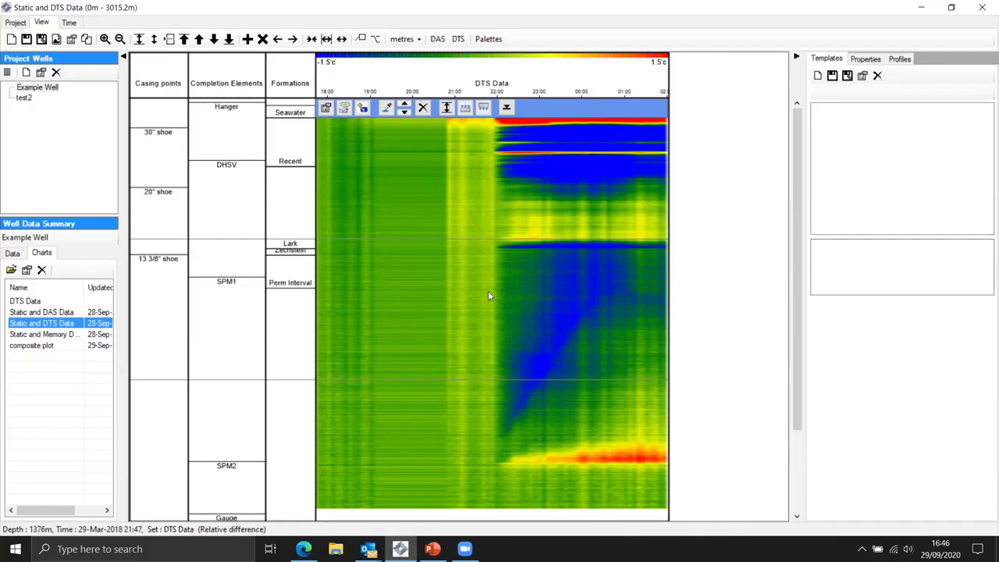
Add the Time events, including Vent A Annulus, to the DTS Data track.
click(11, 254)
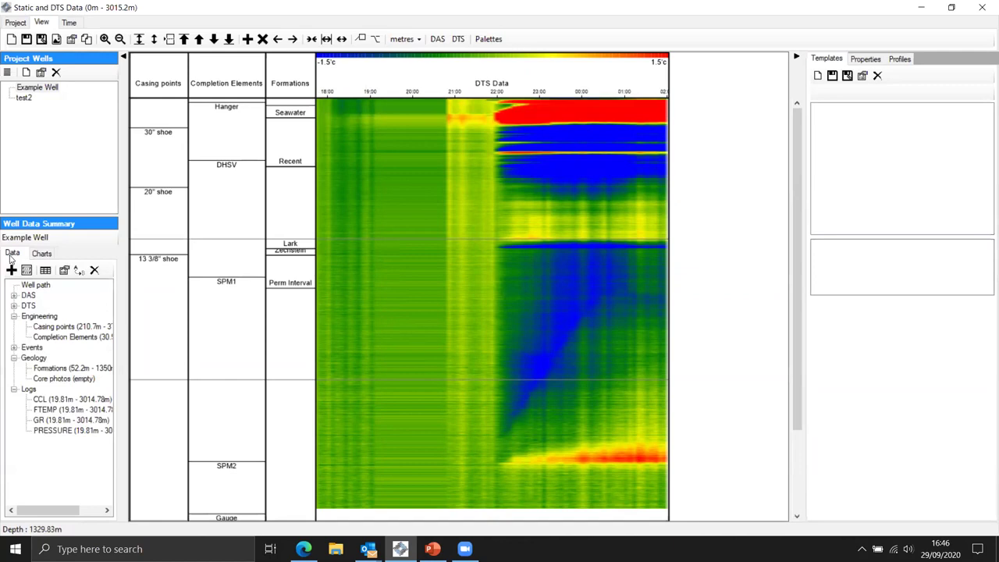
click(13, 348)
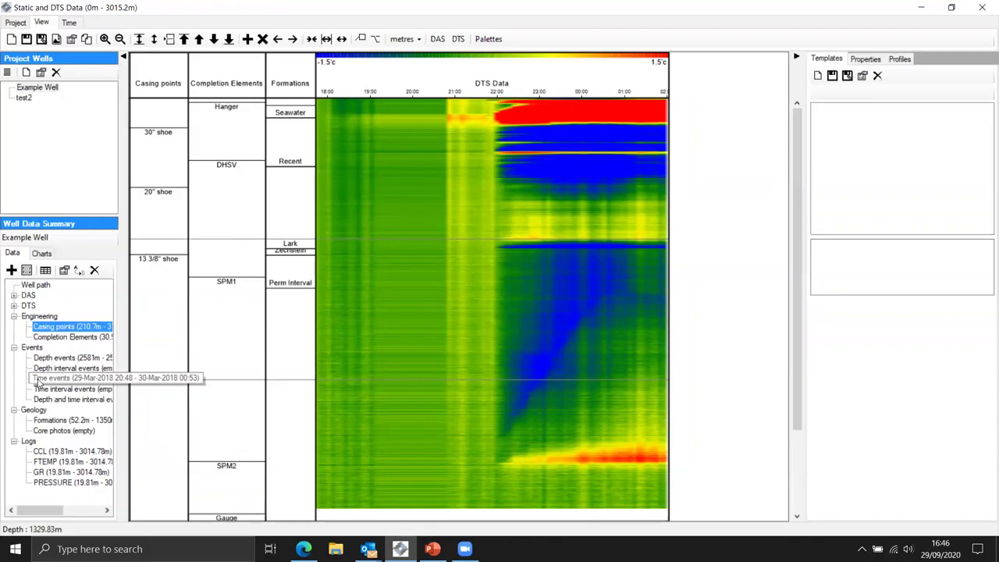
click(462, 116)
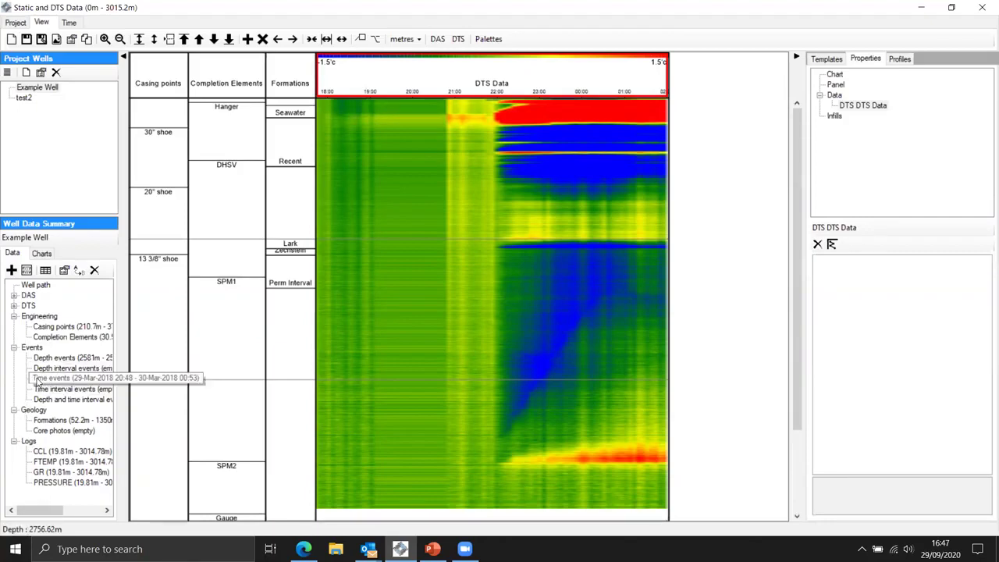
double_click(35, 381)
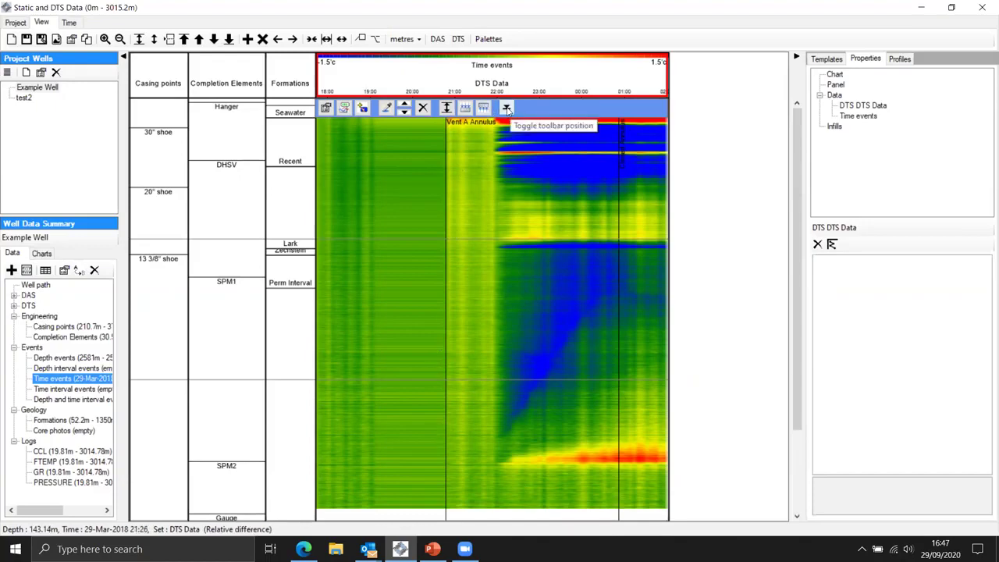
Move the DTS panel toolbar below the plot so the full 18:00–02:00 waterfall shows.
click(506, 109)
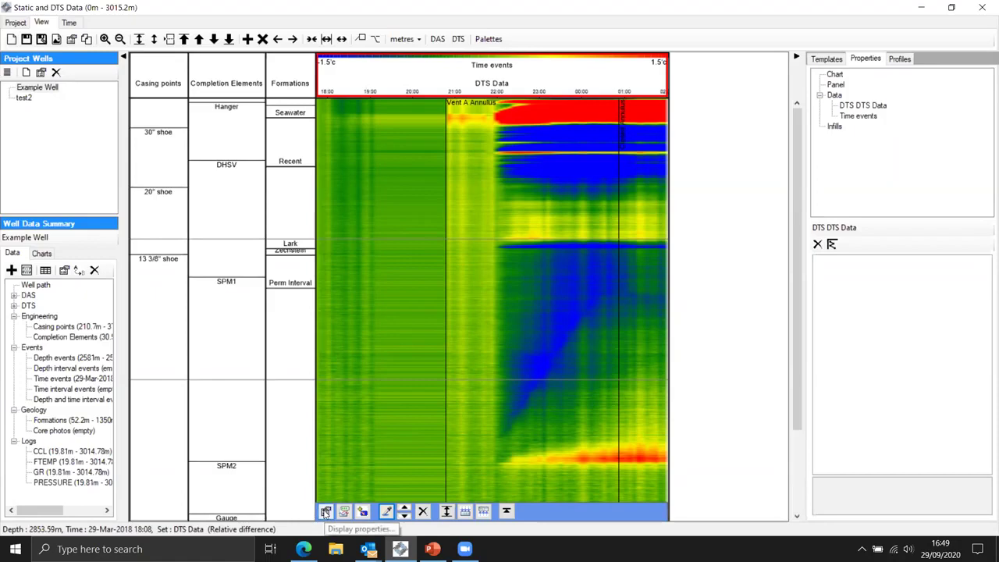
click(325, 511)
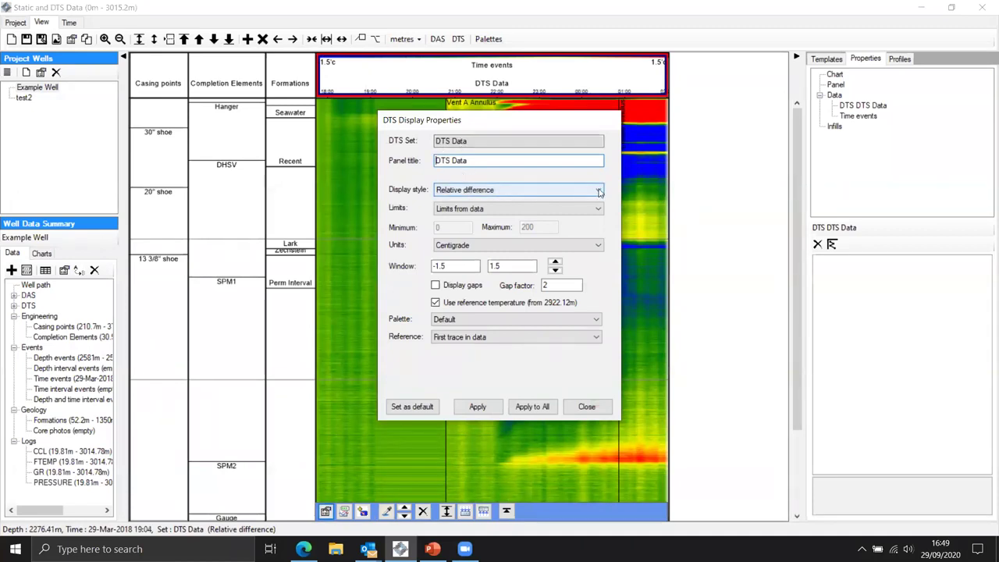
click(460, 191)
click(458, 203)
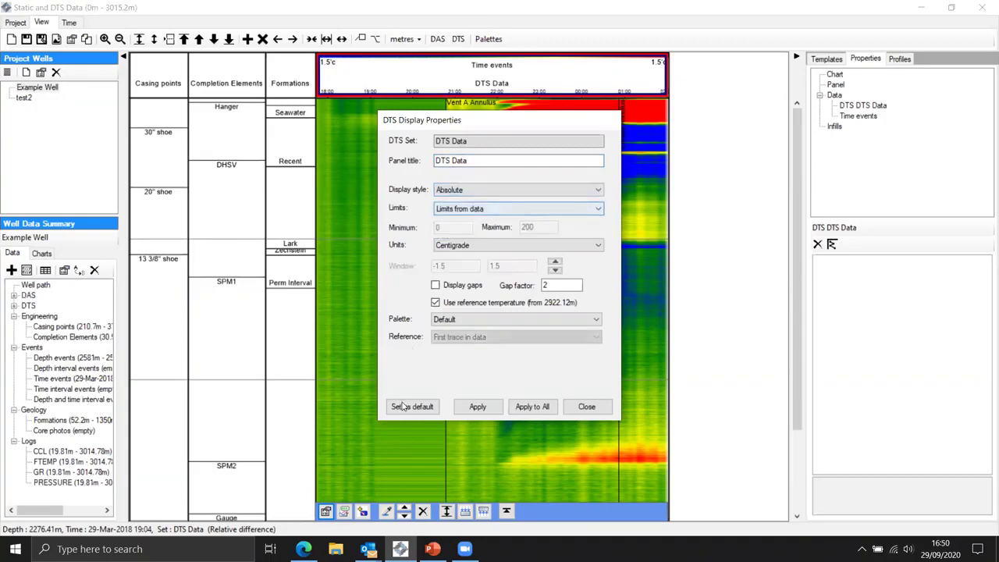
click(475, 407)
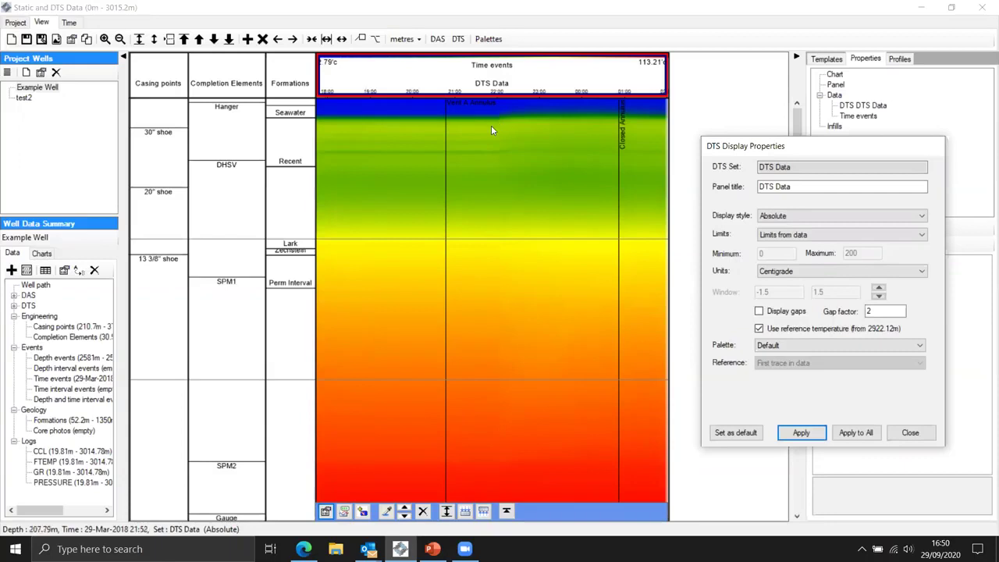
click(795, 219)
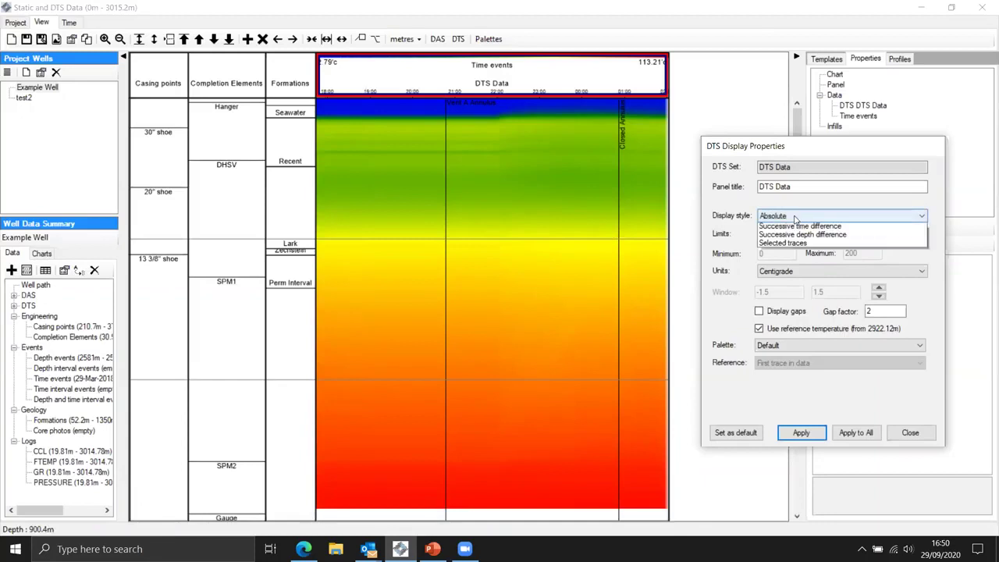
click(790, 231)
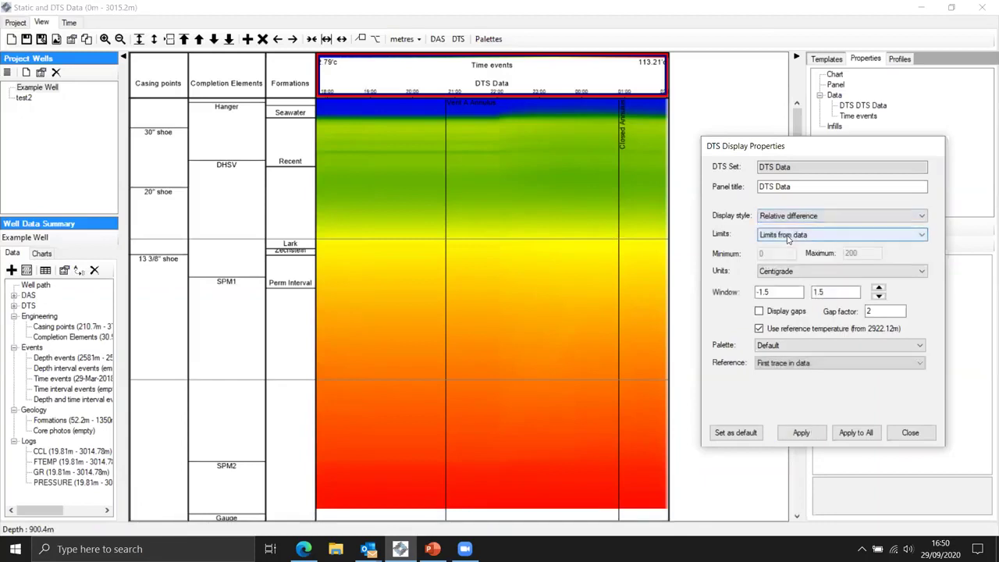
click(801, 433)
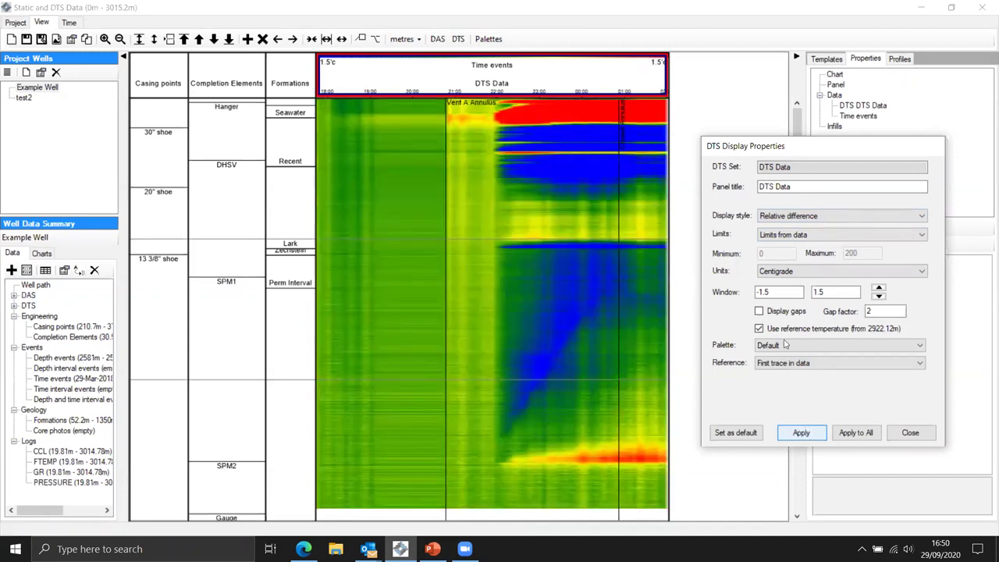
click(827, 219)
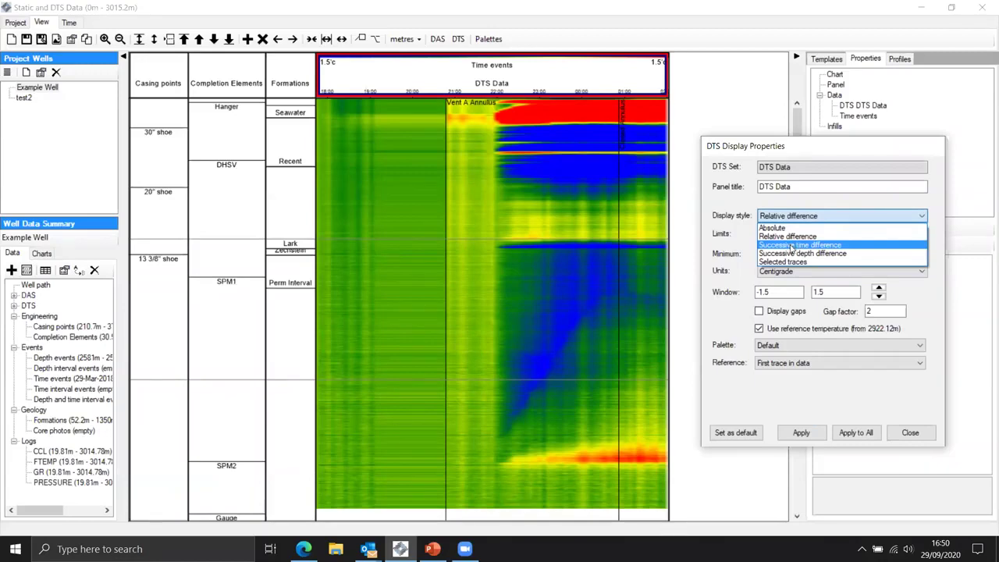
click(791, 247)
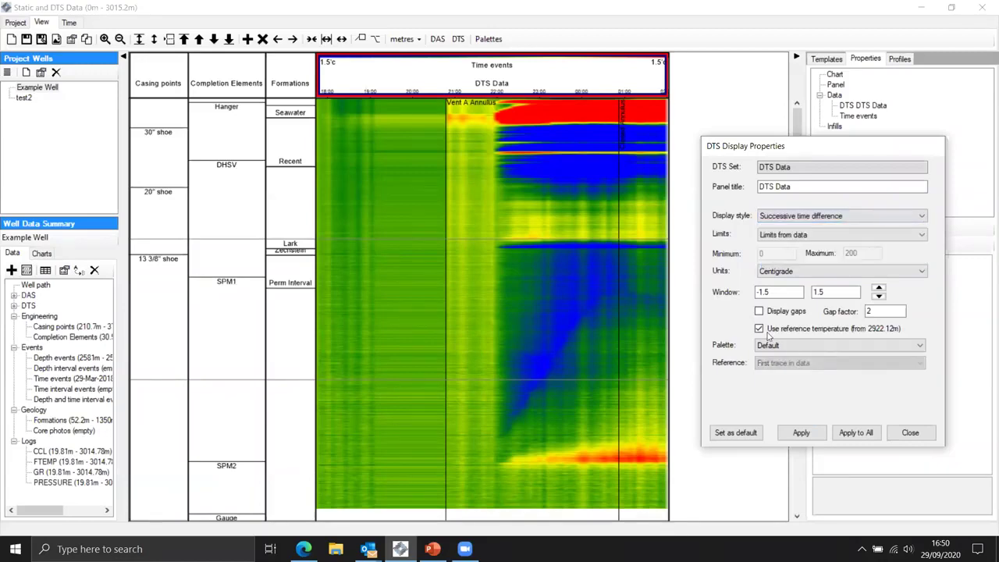
click(794, 436)
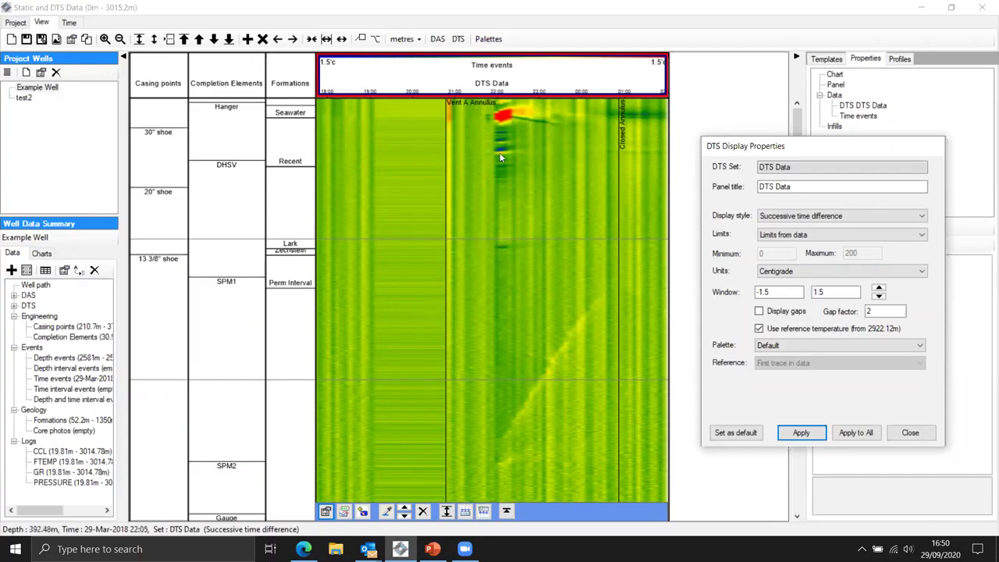
click(770, 218)
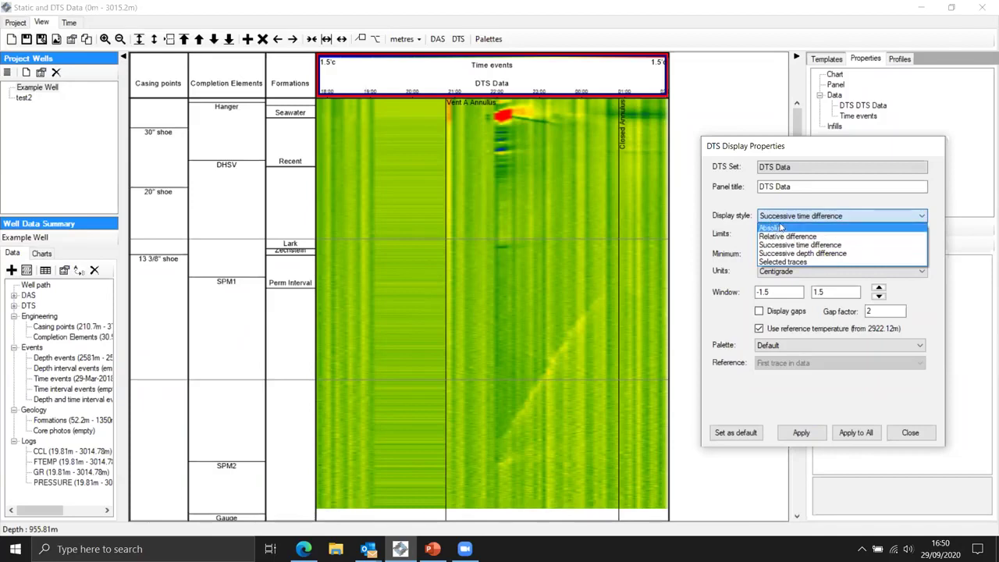
click(775, 237)
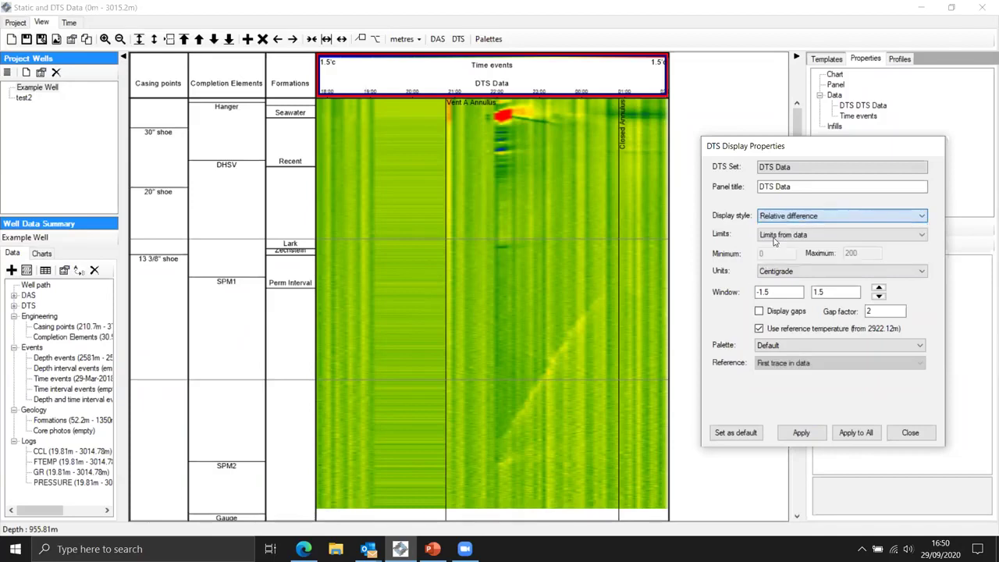
click(798, 439)
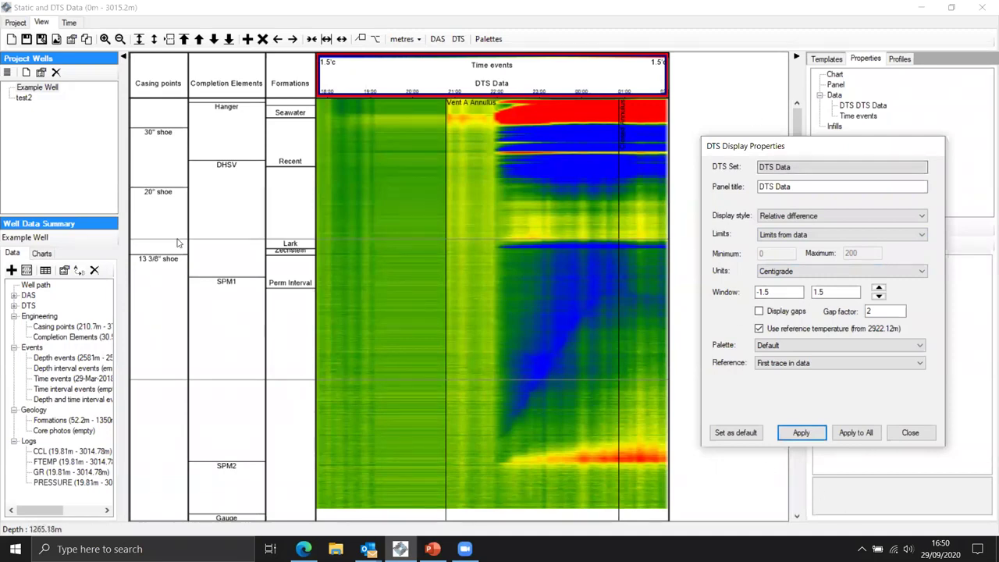
Open Static and DAS Data without saving DTS changes, and widen the DAS waterfall rightward.
mouse_move(569, 338)
click(910, 433)
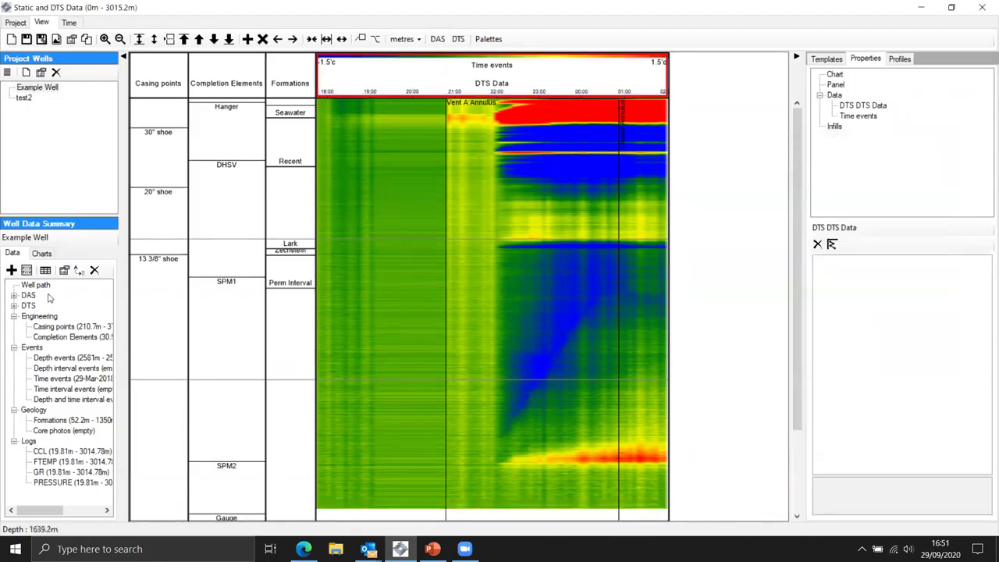
click(41, 254)
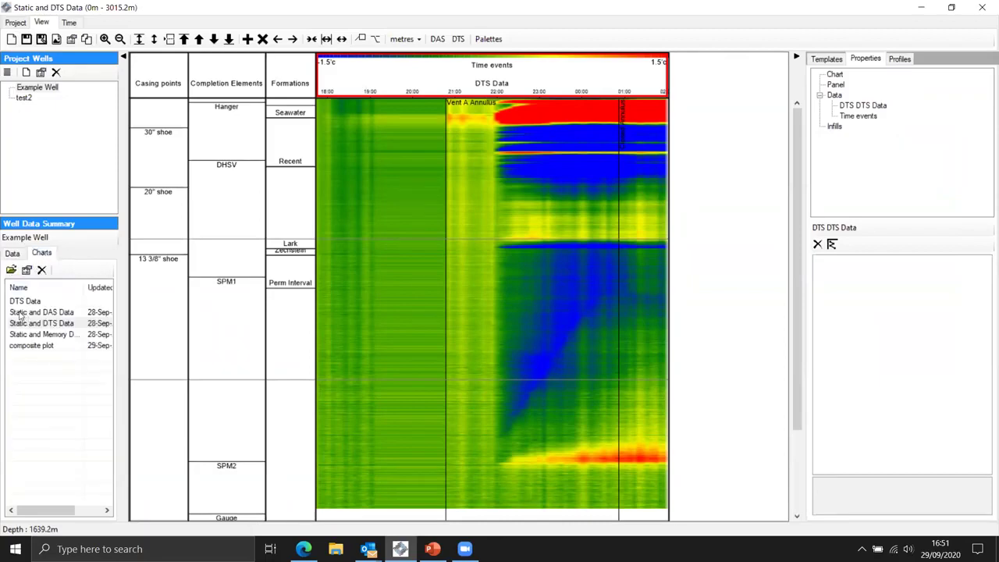
double_click(21, 312)
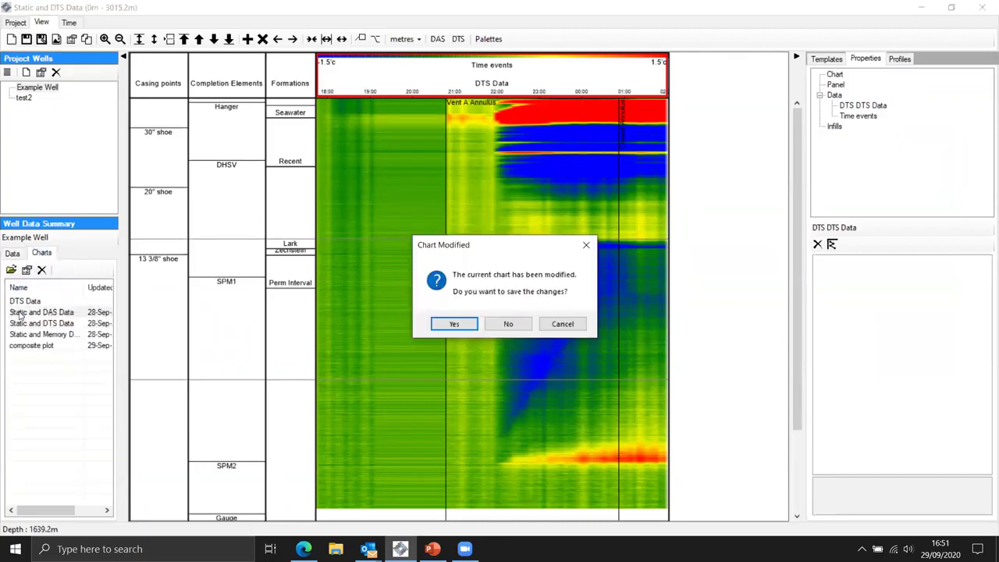
click(491, 323)
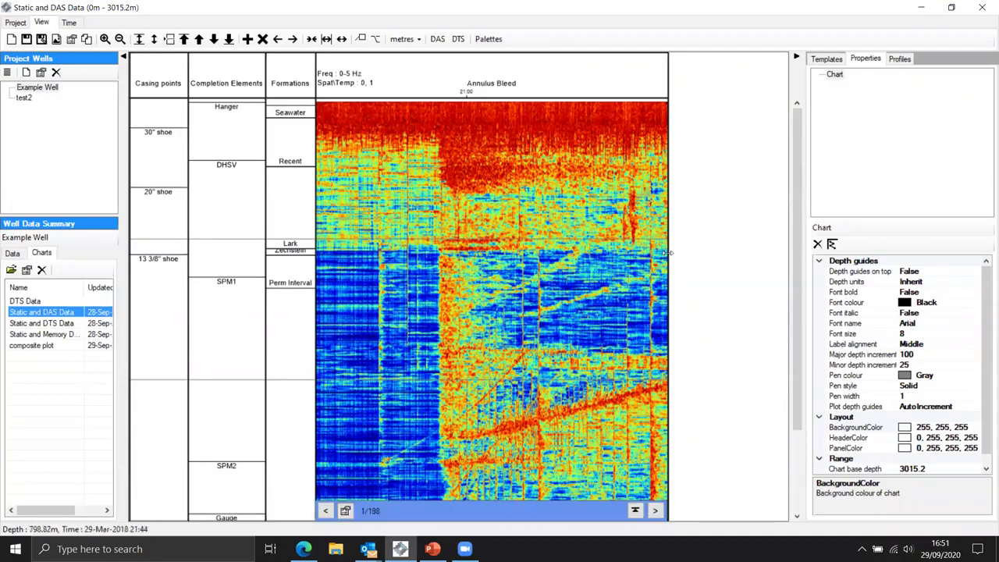
drag(723, 247, 726, 247)
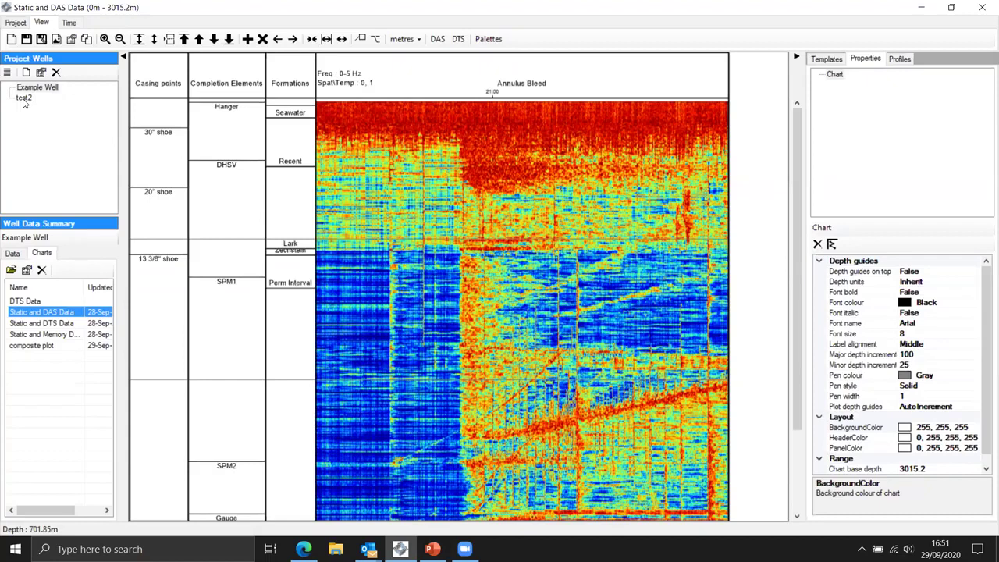
In the test2 well, open 3 Set DAS Data without saving changes and narrow Properties.
click(23, 103)
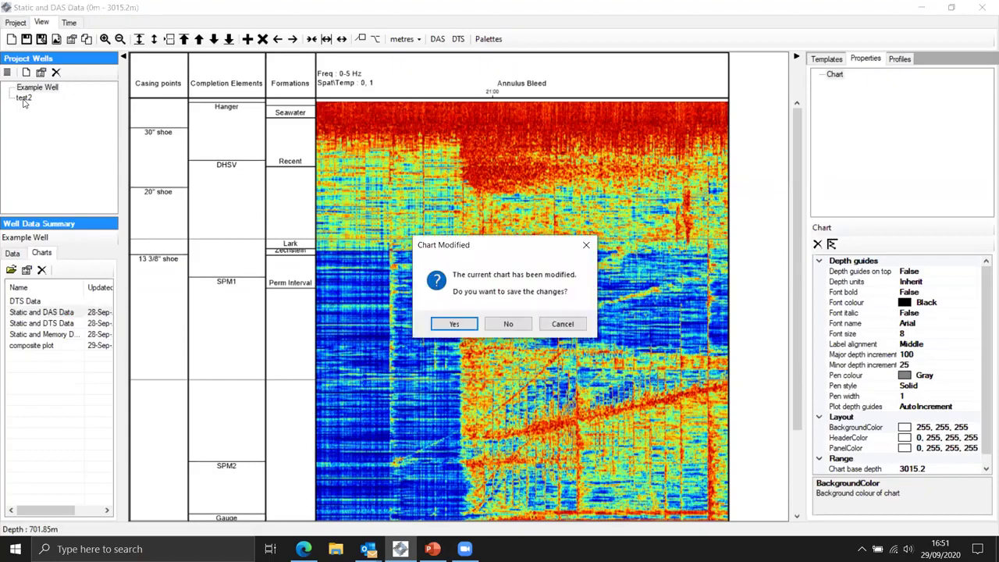
click(511, 326)
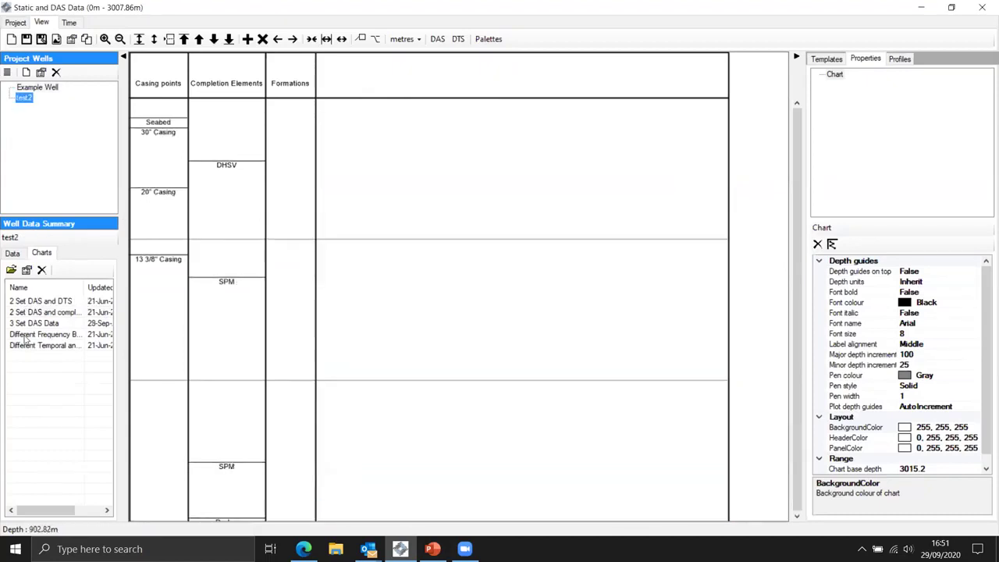
click(27, 323)
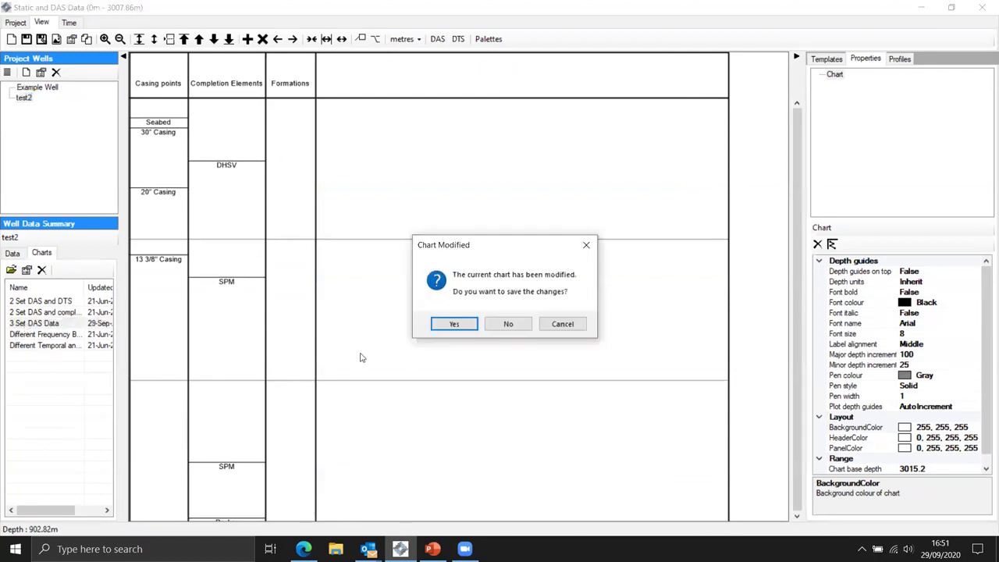
click(509, 324)
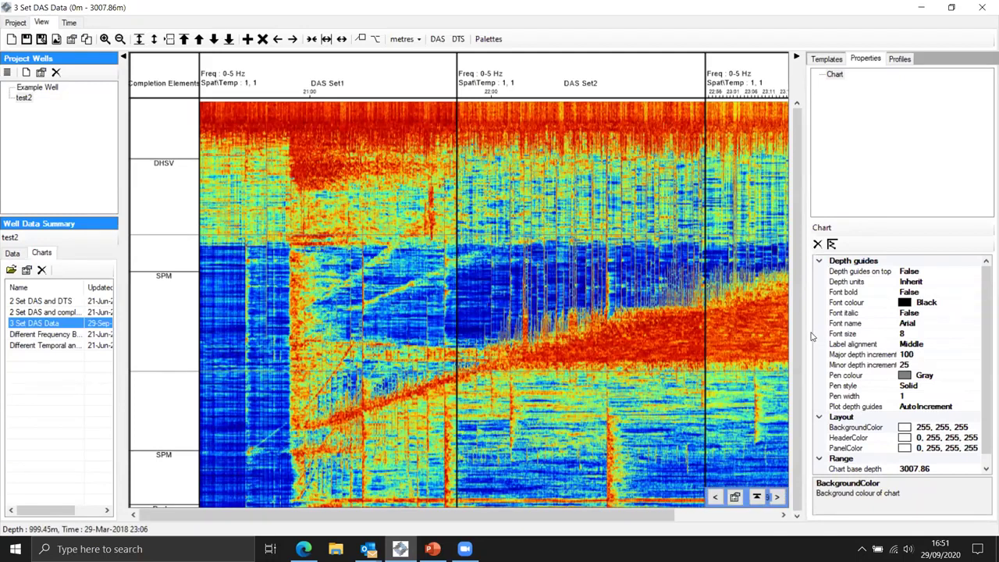
drag(807, 335, 938, 335)
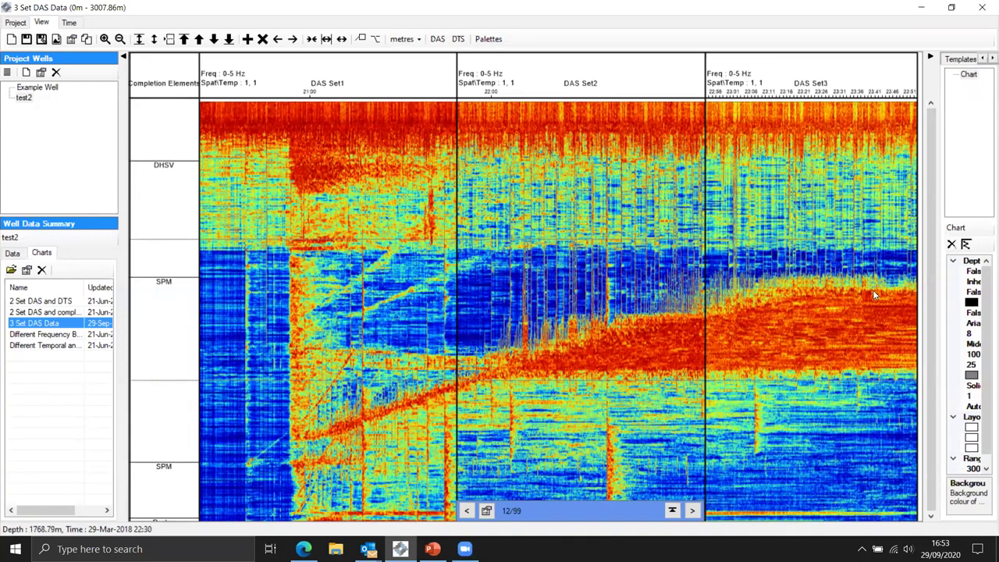
mouse_move(863, 288)
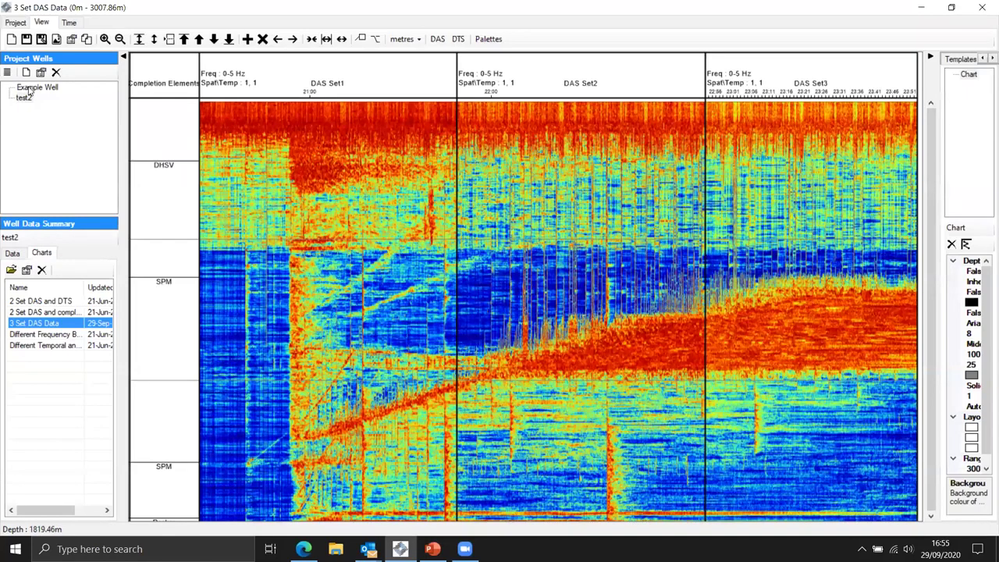
Open Example Well's composite plot and widen the Annulus Bleed DAS track.
double_click(18, 347)
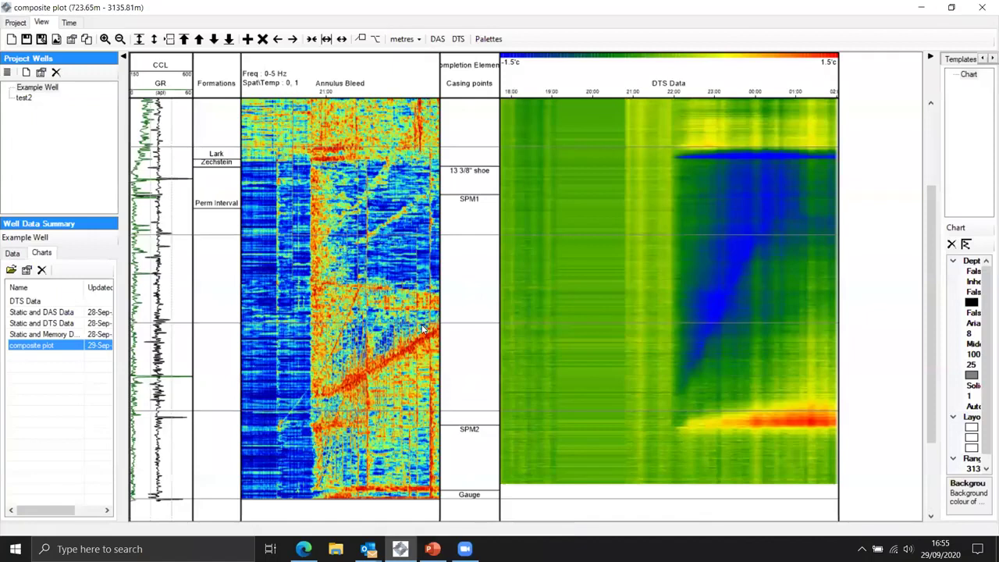
mouse_move(424, 330)
drag(469, 335, 473, 332)
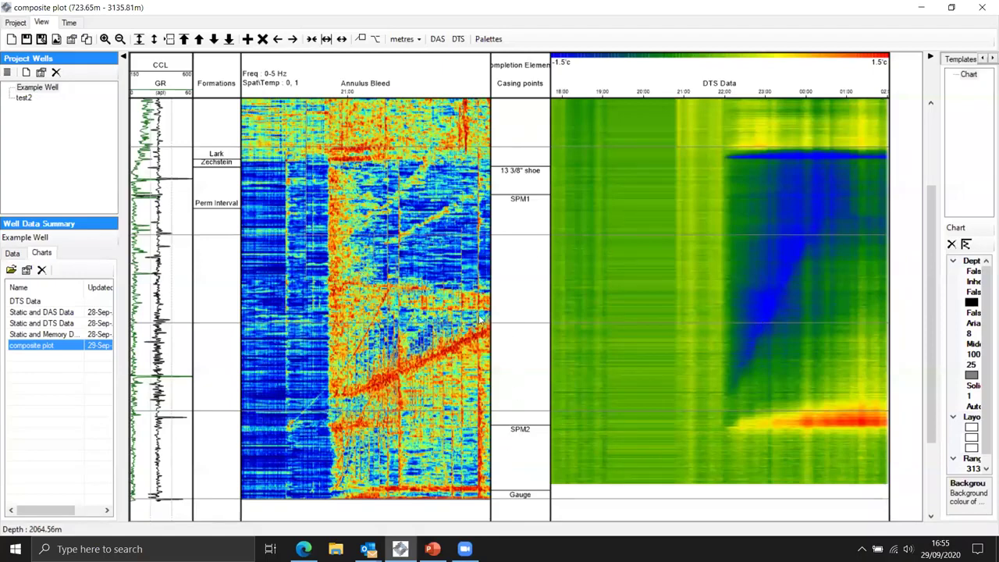
Narrow the GR log track by dragging its column border left.
mouse_move(209, 139)
drag(192, 257, 168, 258)
mouse_move(463, 279)
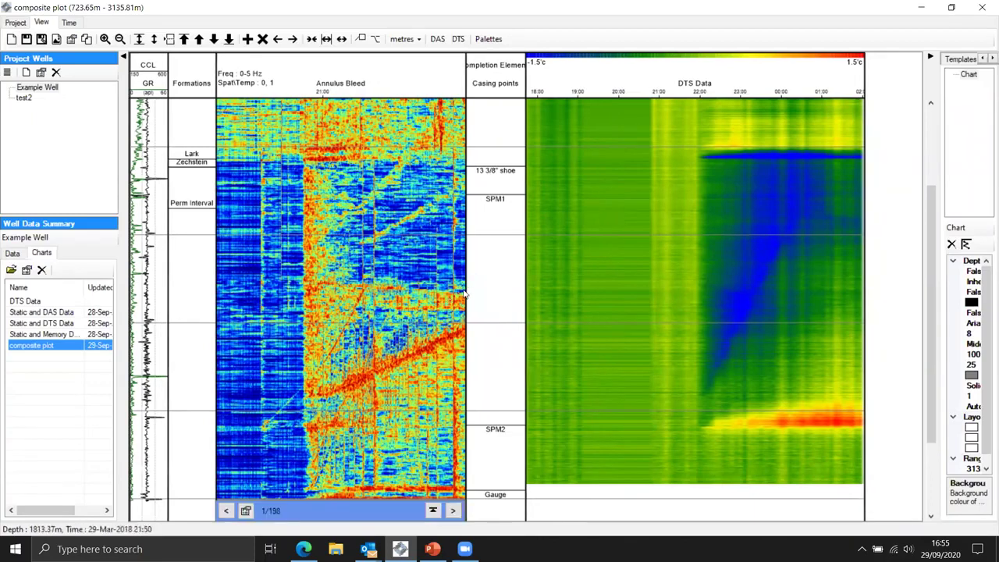
mouse_move(744, 334)
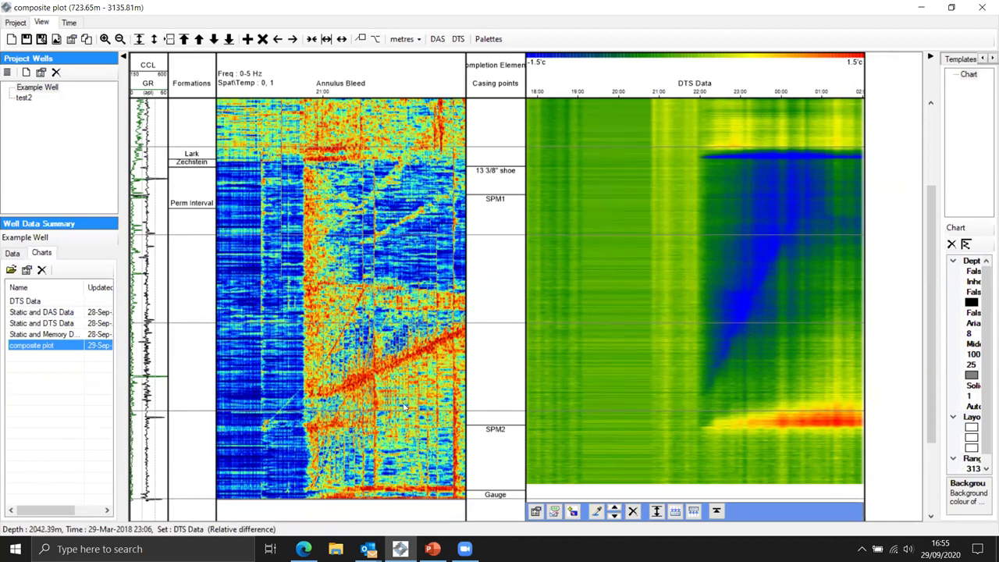
mouse_move(322, 405)
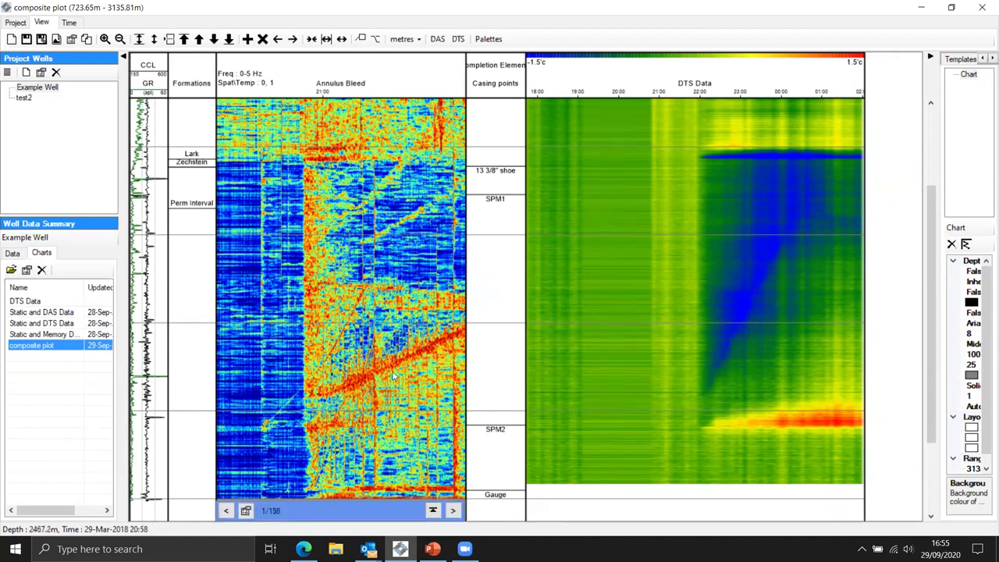
Draw a 0.12 m/s gradient line (2371.16–2060.86 m) along the red diagonal DAS trend.
click(380, 75)
click(376, 38)
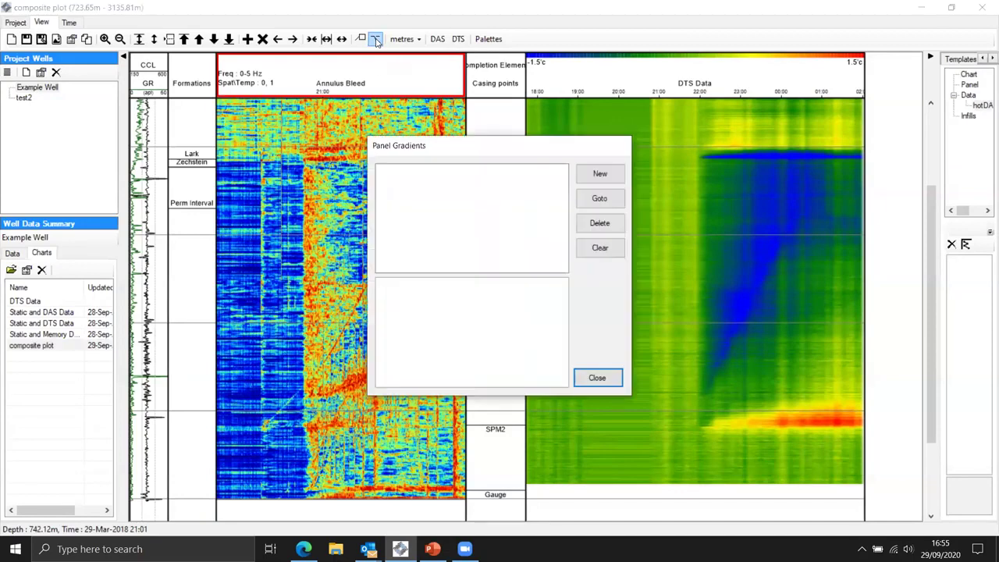
click(599, 173)
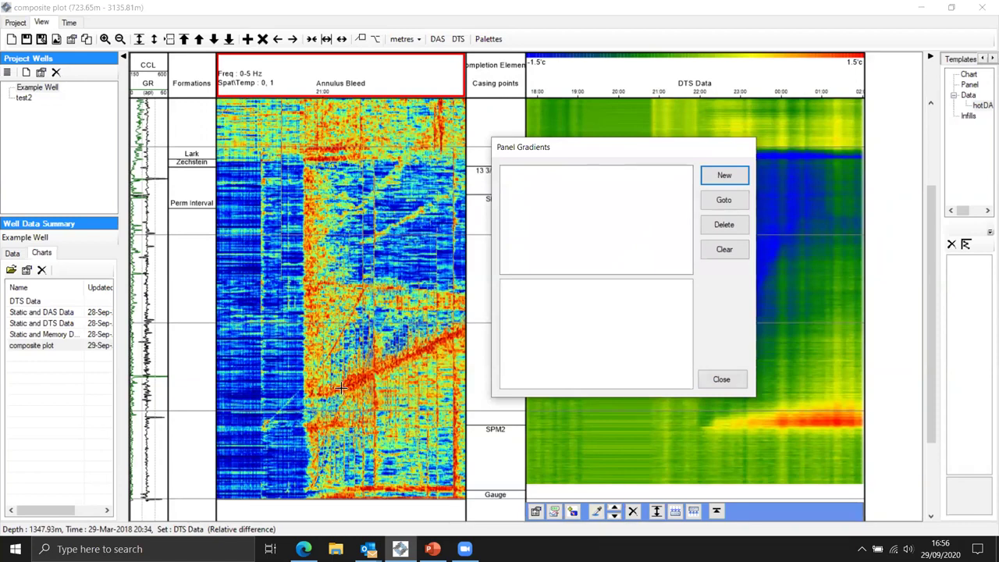
click(341, 389)
drag(374, 366, 458, 333)
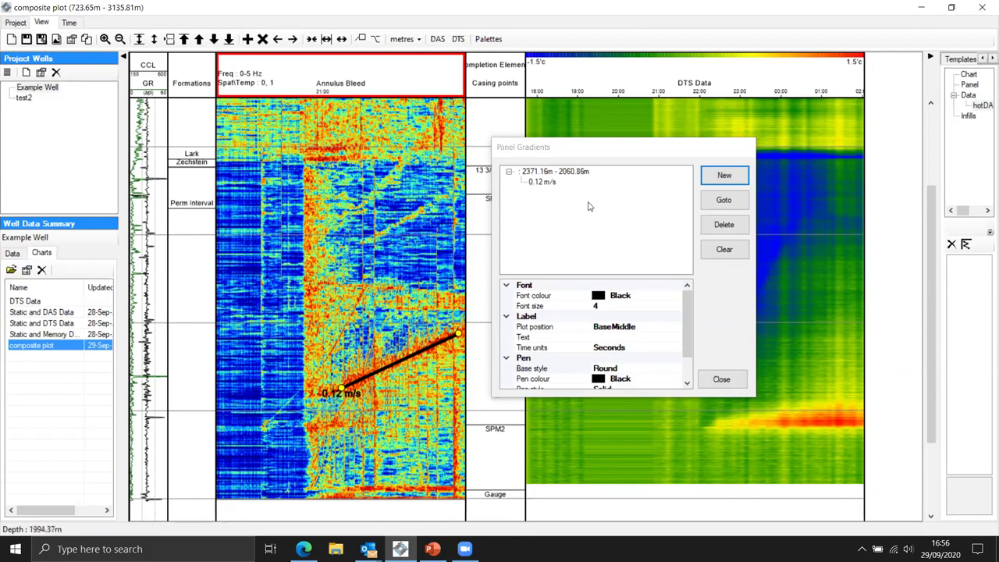
click(615, 153)
drag(615, 153, 243, 107)
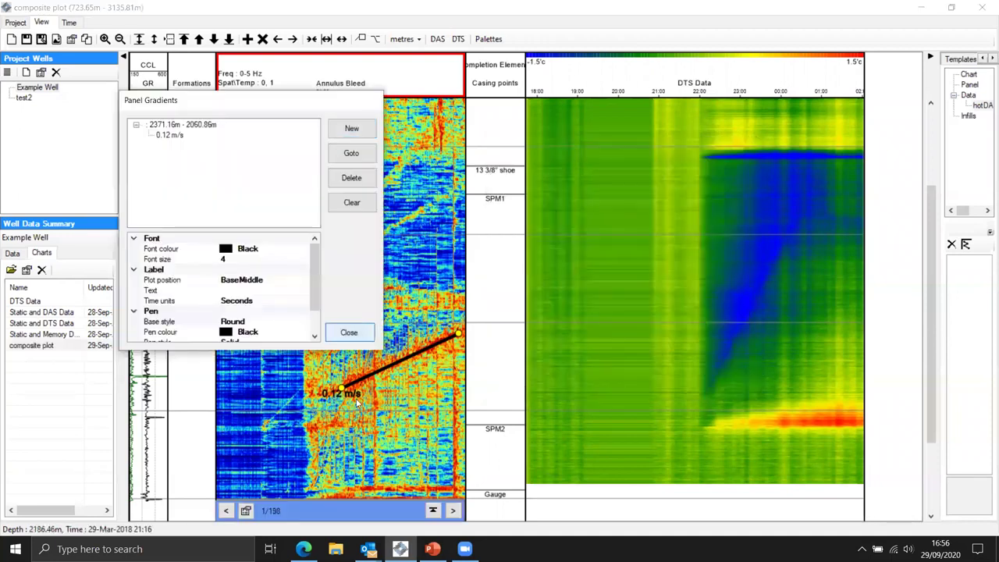
click(390, 374)
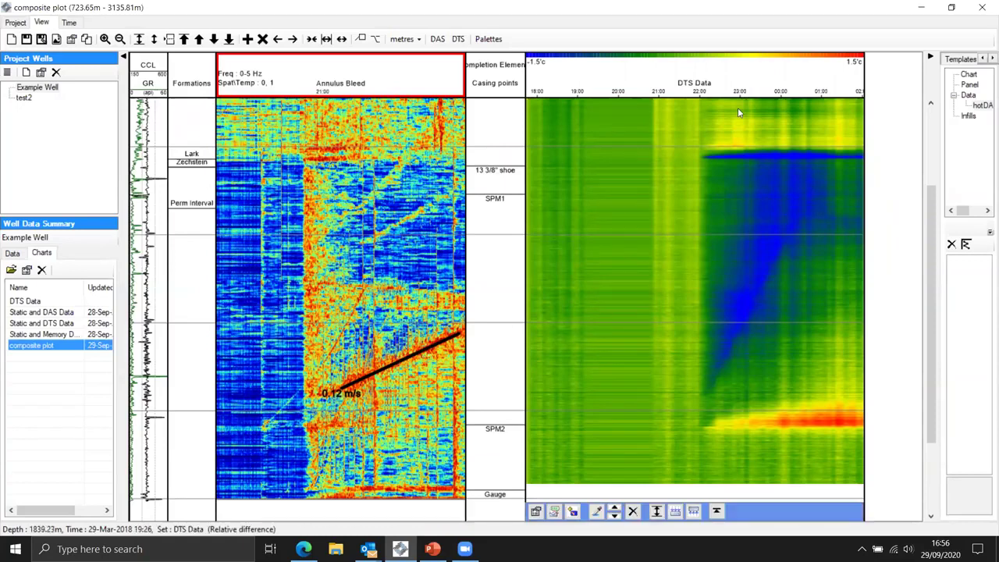
Add a 0.12 m/s gradient from 2363.77 to 1565.87 m along the DTS cooling front.
click(726, 79)
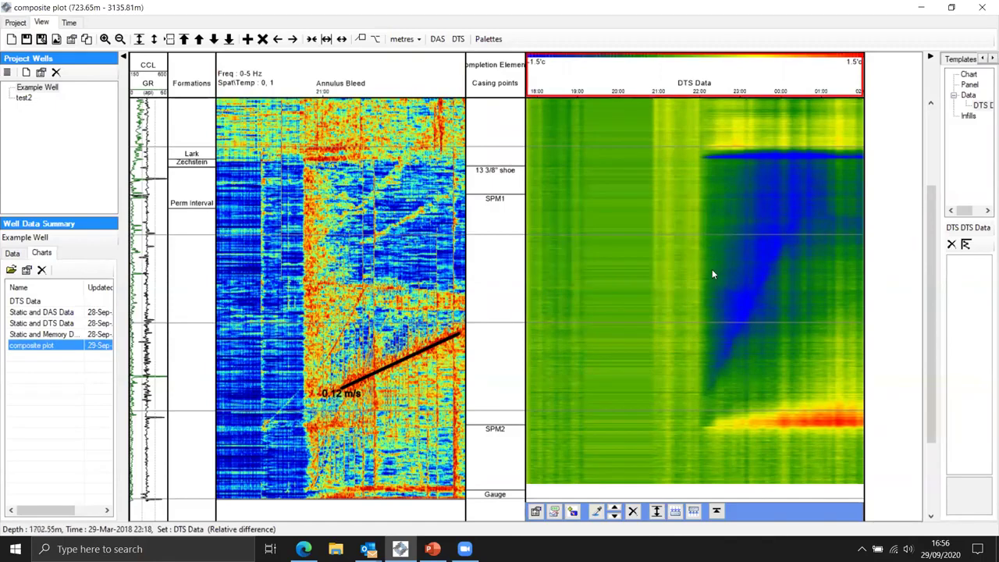
click(375, 39)
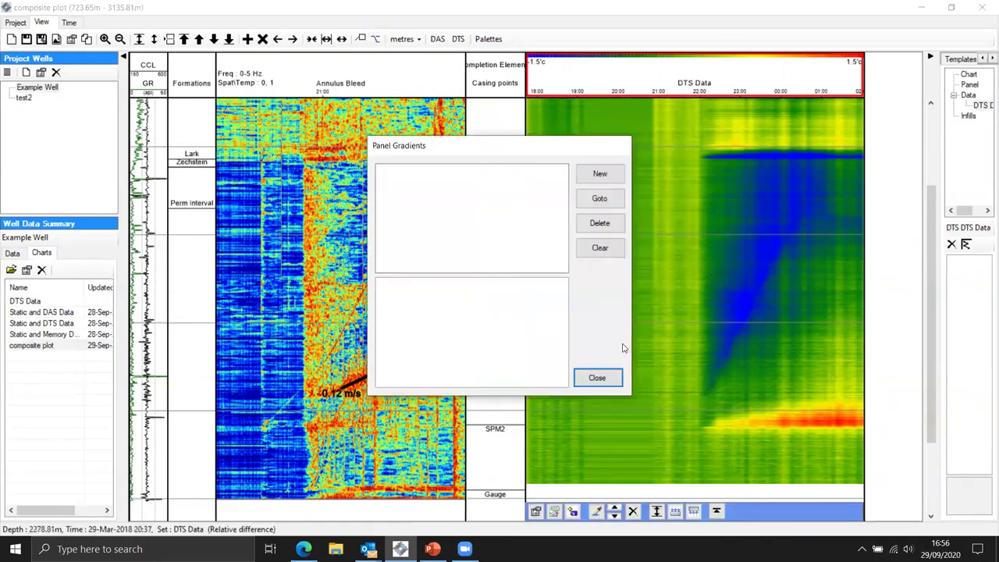
click(599, 174)
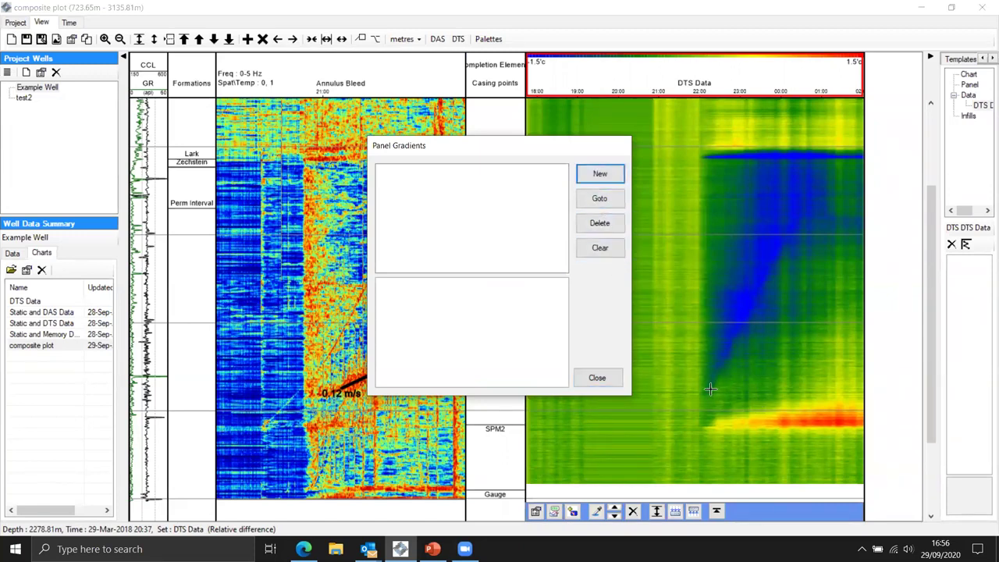
drag(710, 386, 786, 246)
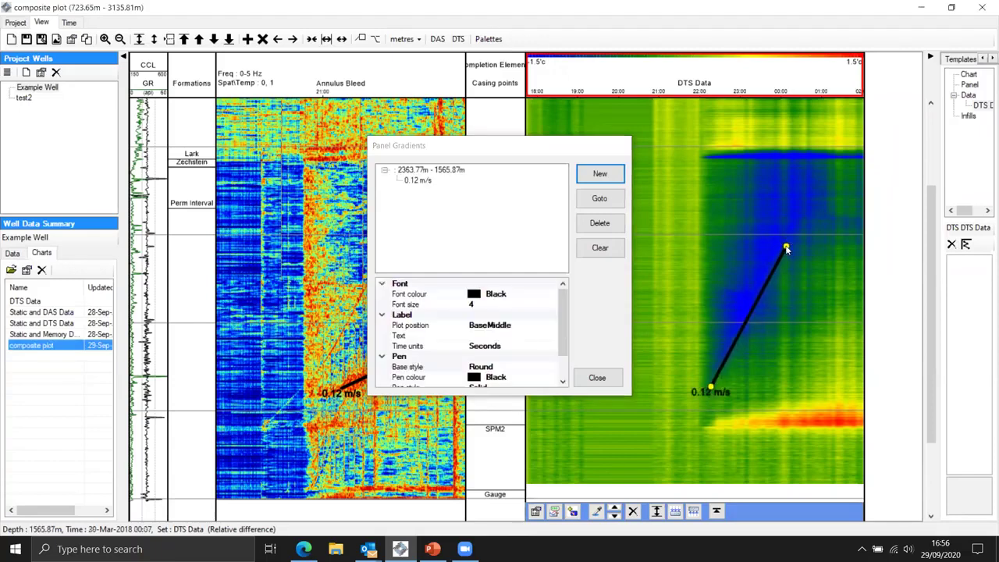
click(514, 149)
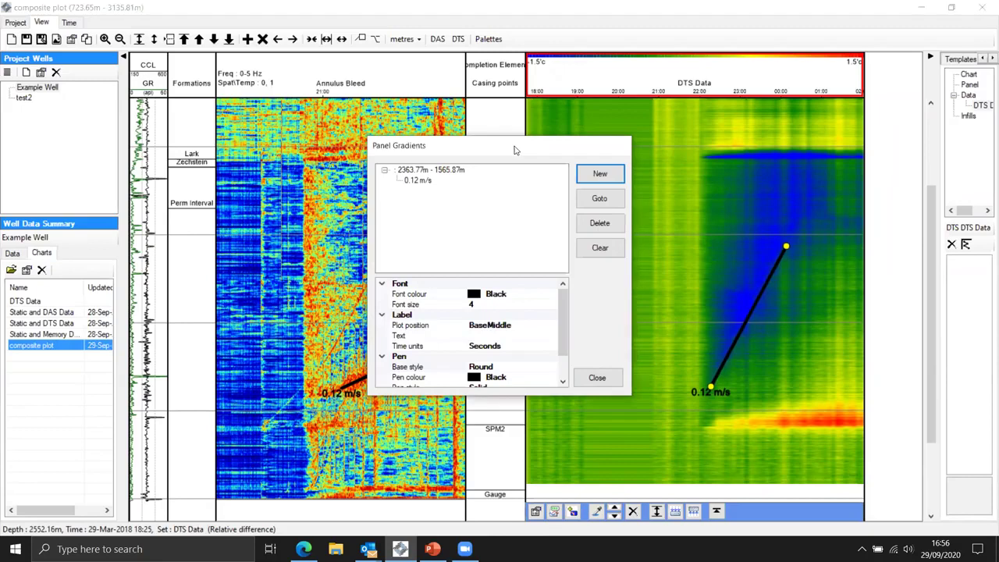
drag(516, 150, 959, 164)
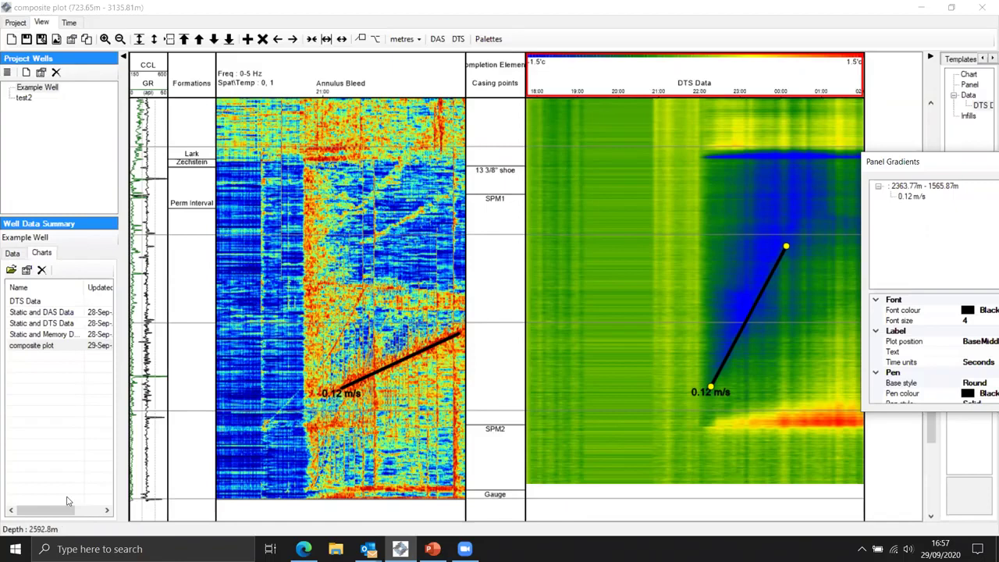
Add the Depth events overlay with the SPM Leak to the DTS panel and close the gradients window.
click(11, 254)
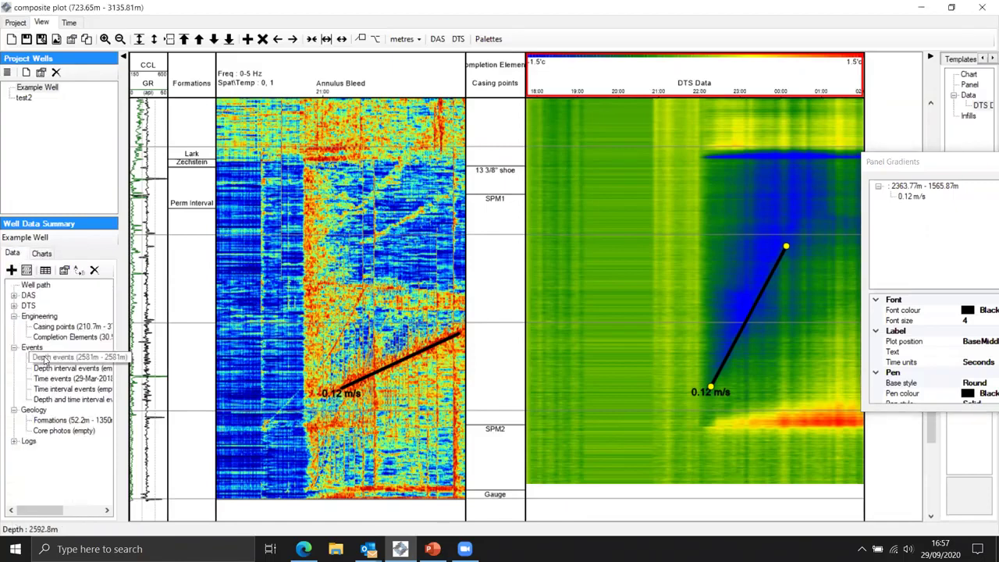
drag(46, 359, 650, 429)
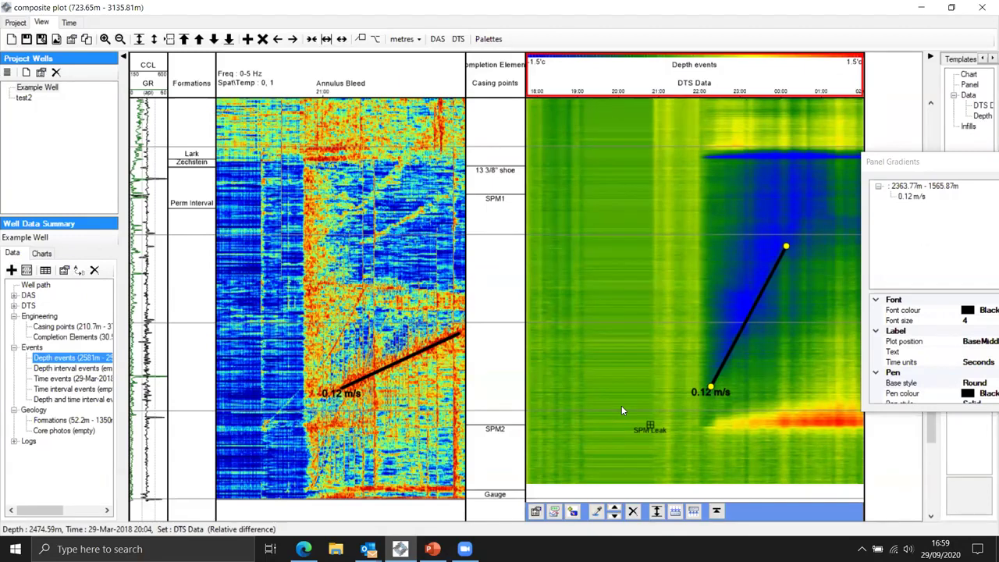
double_click(936, 161)
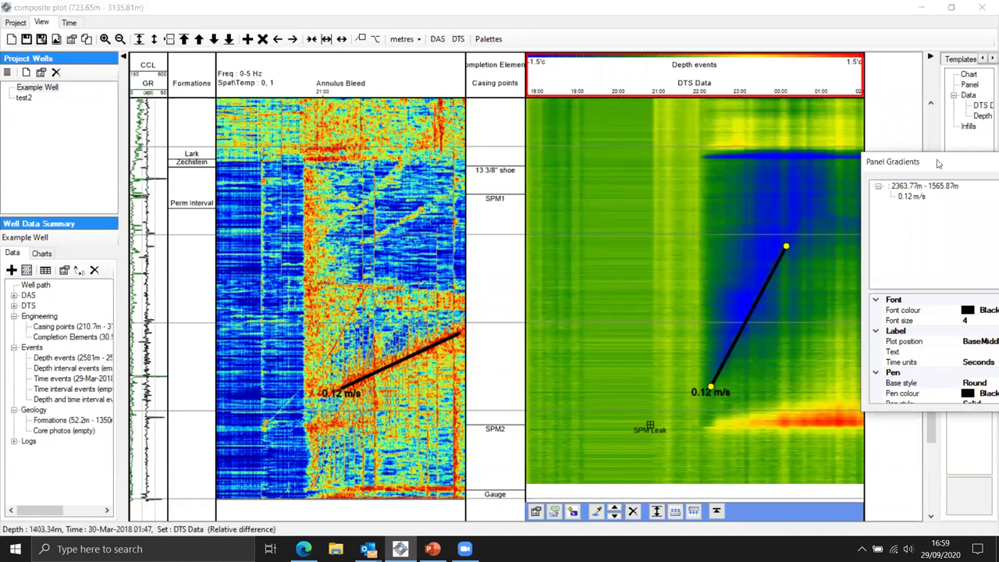
click(830, 426)
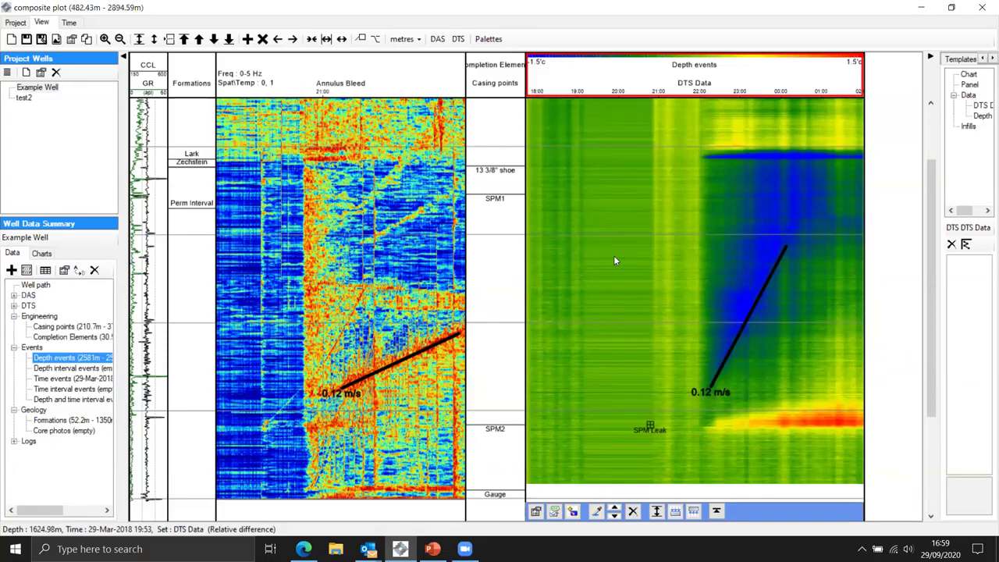
Scroll up to the shallow 170–1714 m section and widen the Annulus Bleed DAS track.
scroll(613, 261, up, 2)
scroll(613, 261, up, 2)
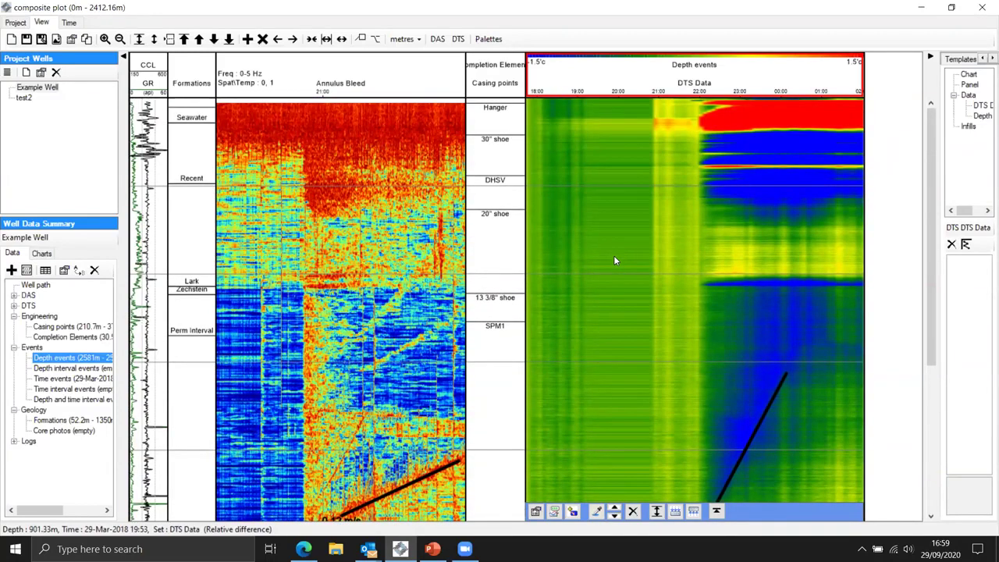
scroll(614, 261, up, 2)
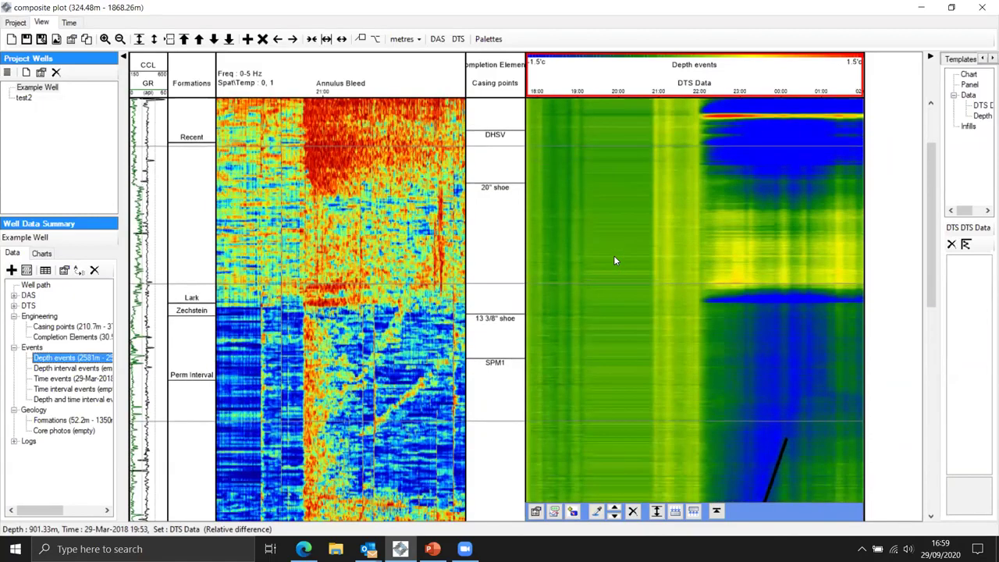
scroll(614, 257, up, 2)
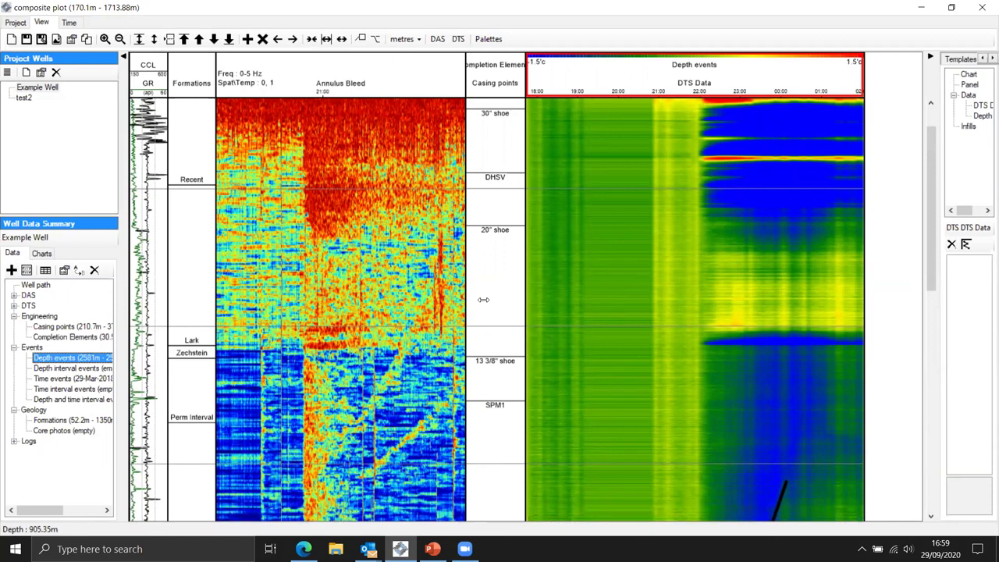
drag(487, 301, 529, 305)
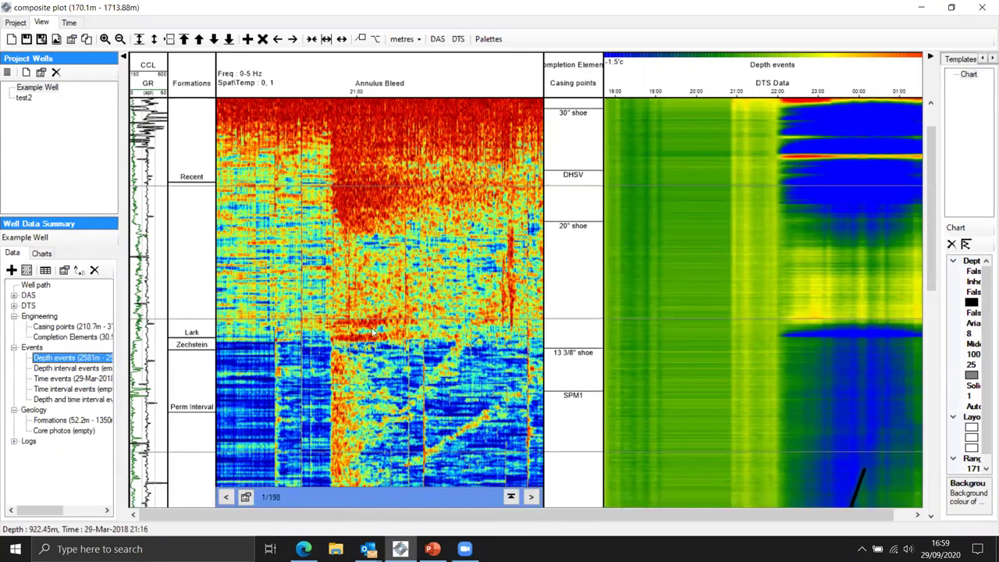
mouse_move(821, 337)
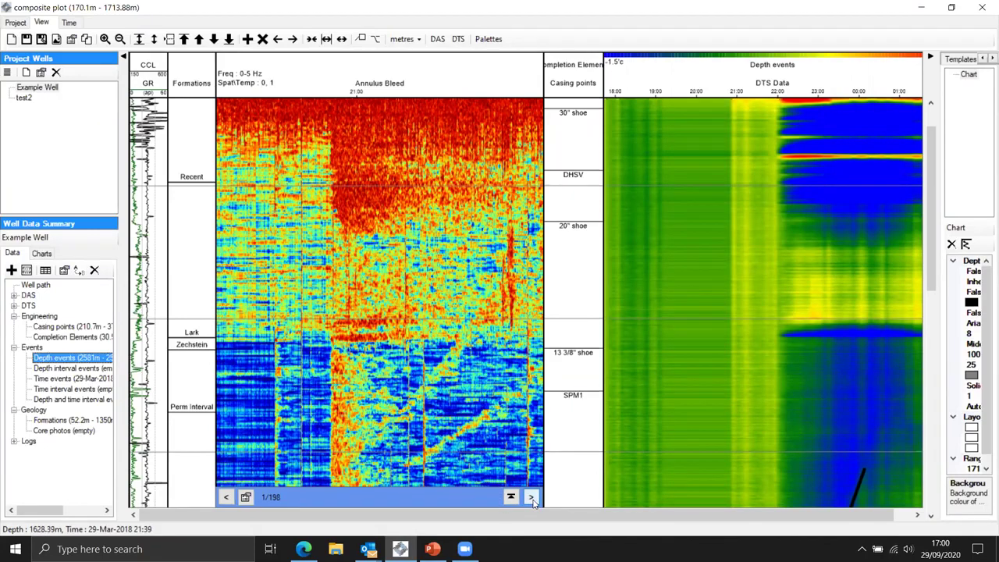
Step the DAS waterfall through the frequency bands to 1000–5000 Hz, frame 11/198.
click(532, 498)
click(531, 498)
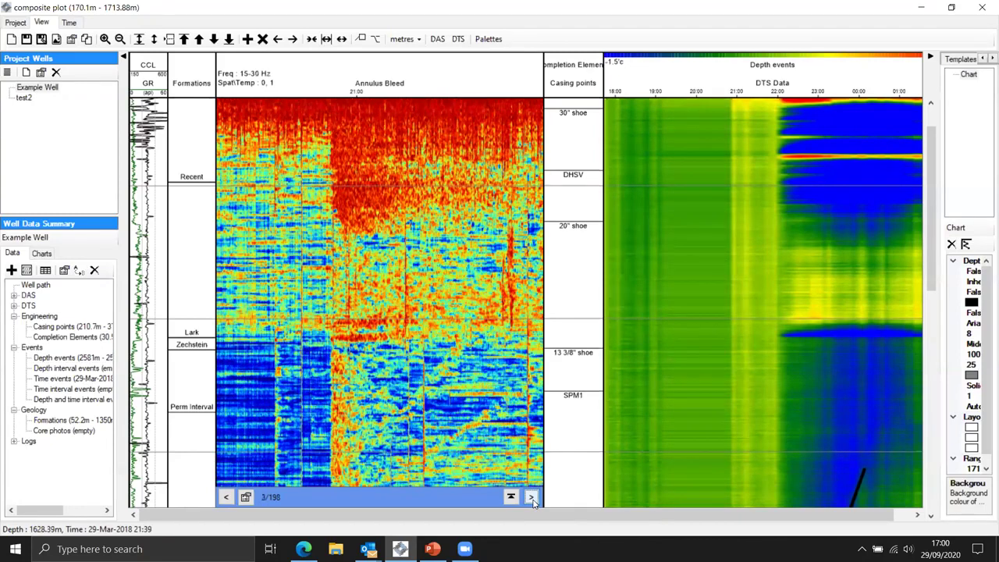
click(531, 498)
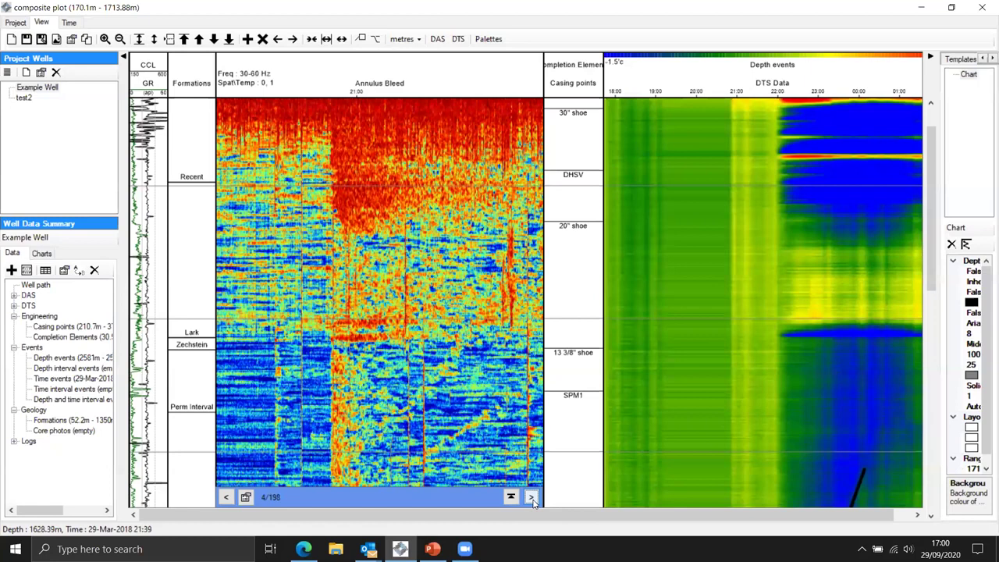
click(532, 498)
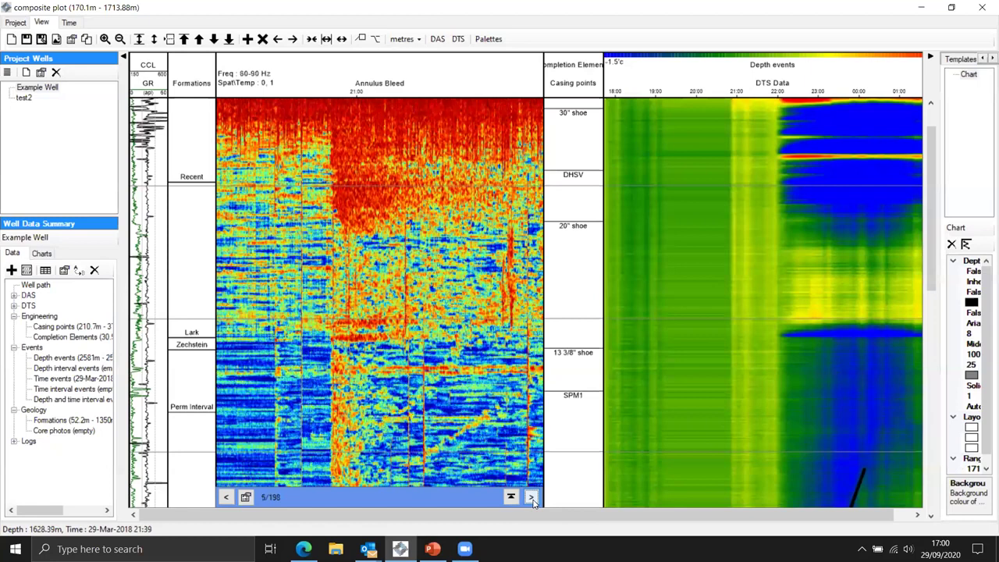
click(532, 498)
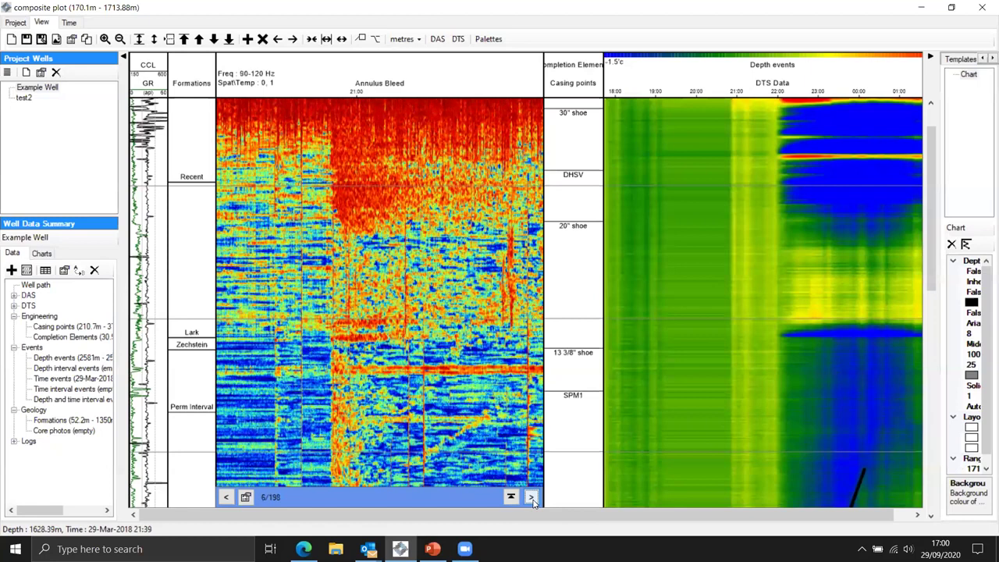
click(532, 498)
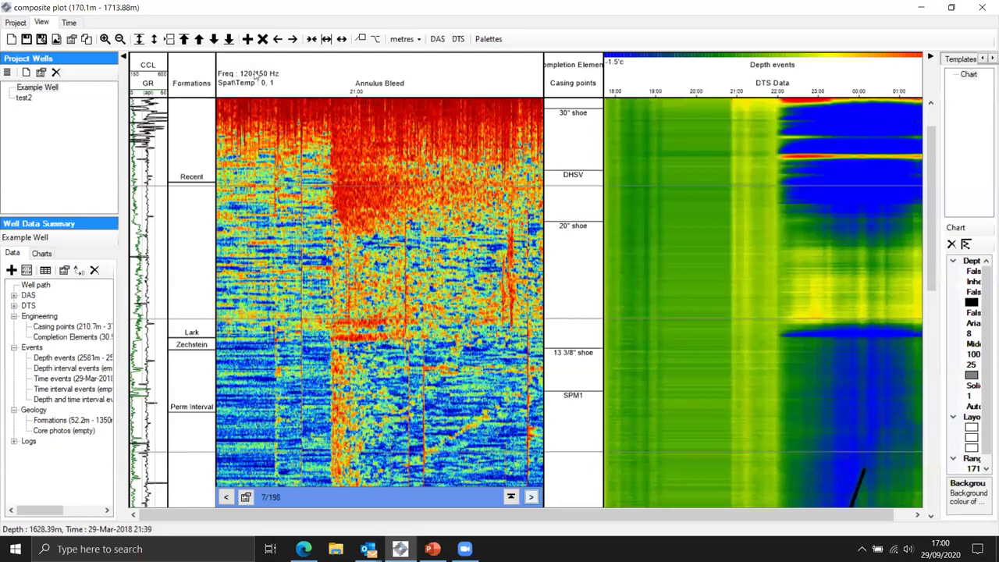
scroll(255, 76, down, 4)
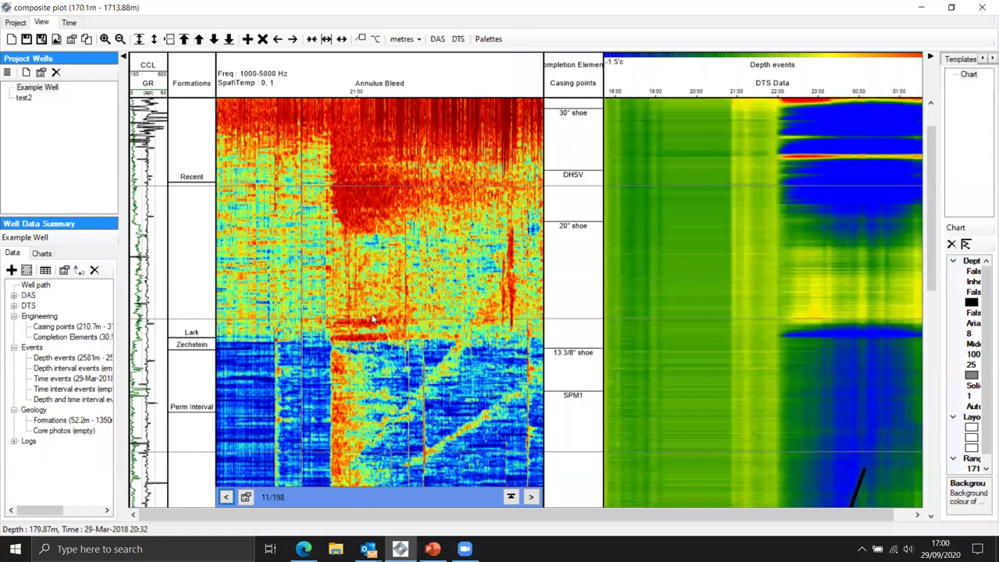
mouse_move(730, 321)
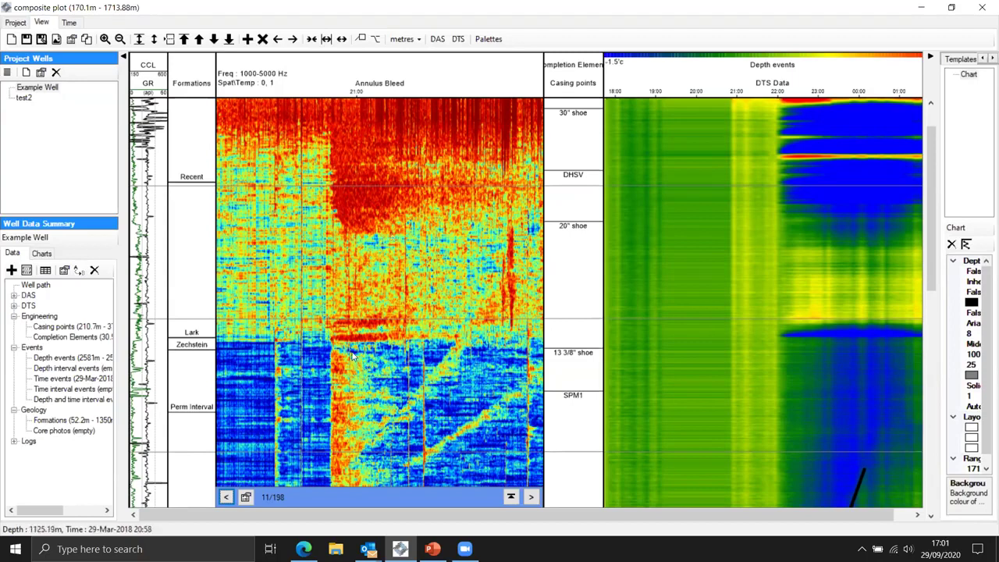
Scroll down to the deep 1868.26–3412.04 m section and widen the DAS track further.
scroll(353, 355, down, 1)
scroll(353, 355, down, 1)
scroll(352, 356, down, 3)
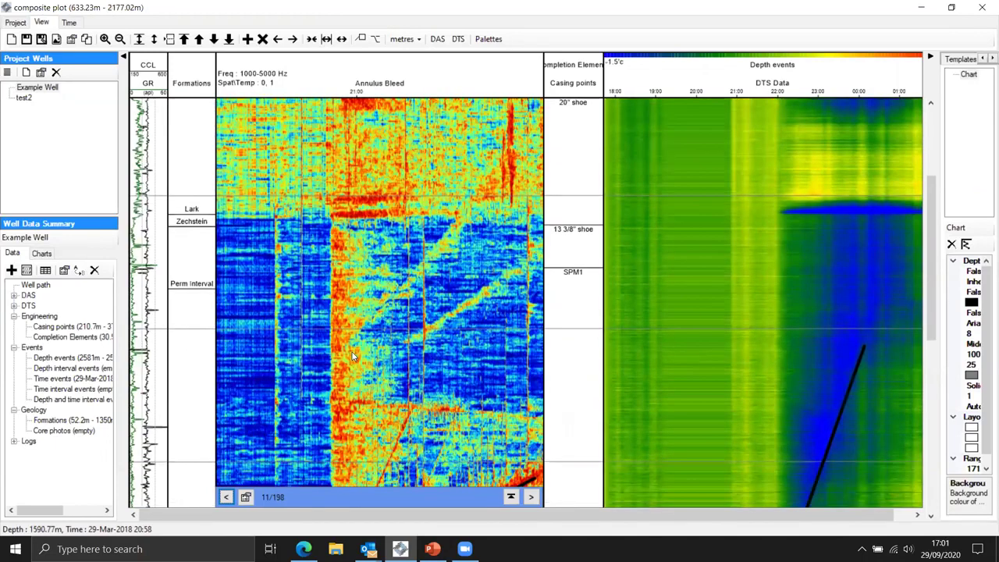
scroll(352, 356, down, 1)
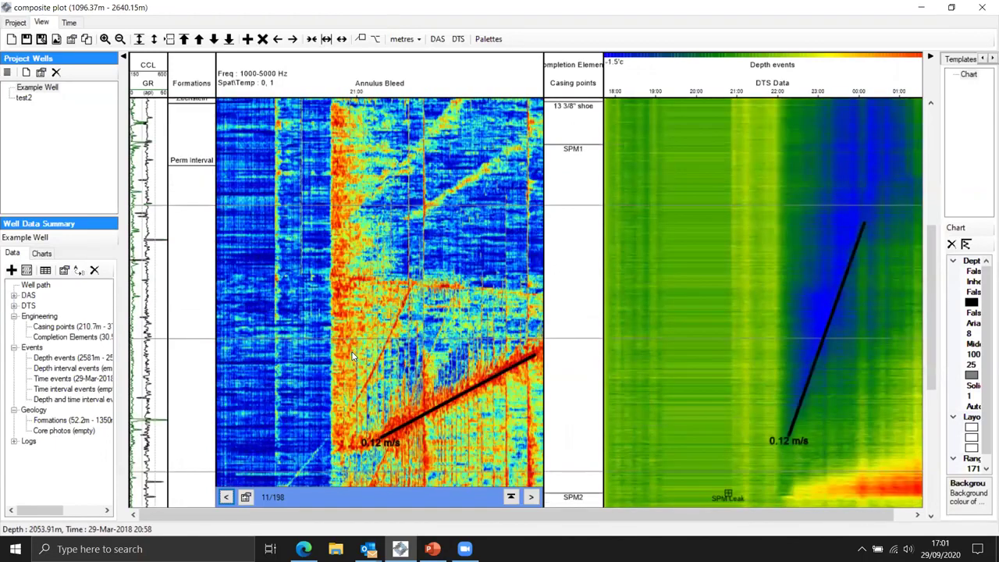
scroll(352, 356, down, 2)
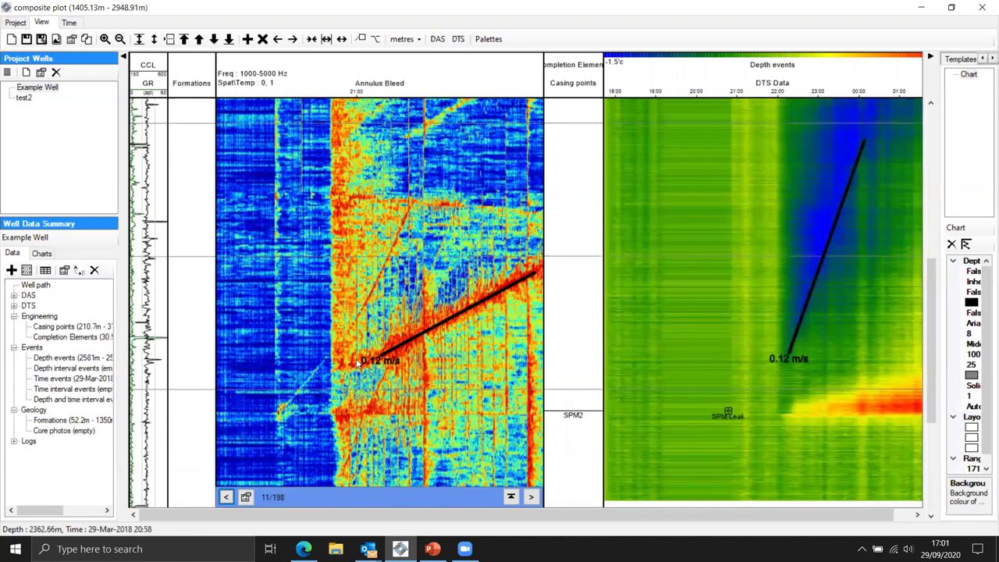
scroll(355, 365, down, 3)
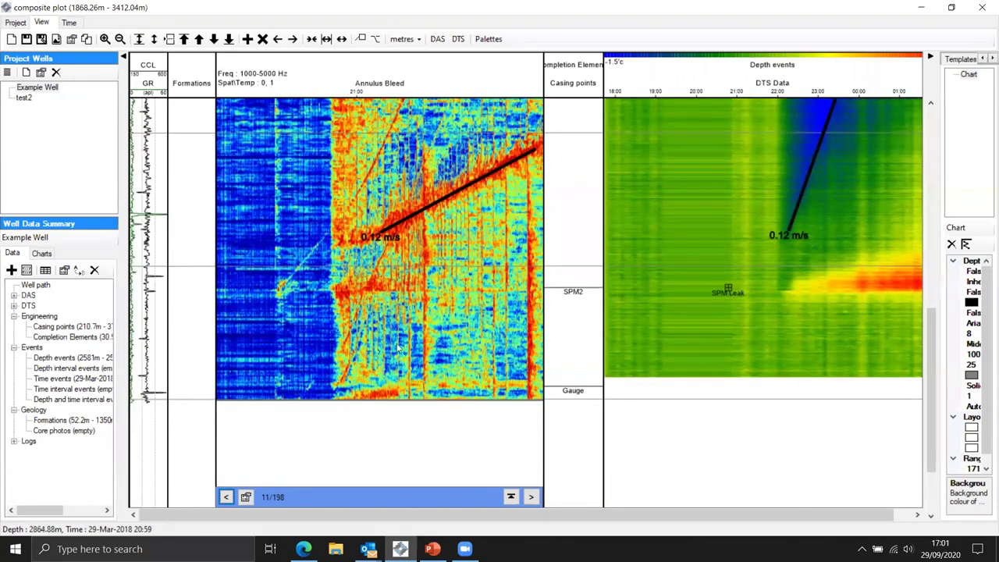
drag(544, 357, 652, 370)
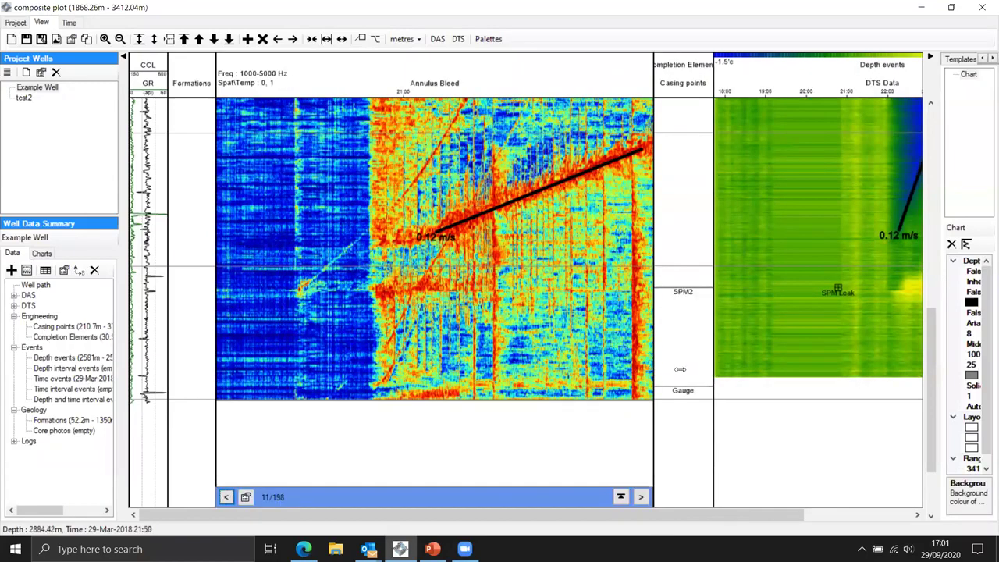
drag(653, 373, 696, 374)
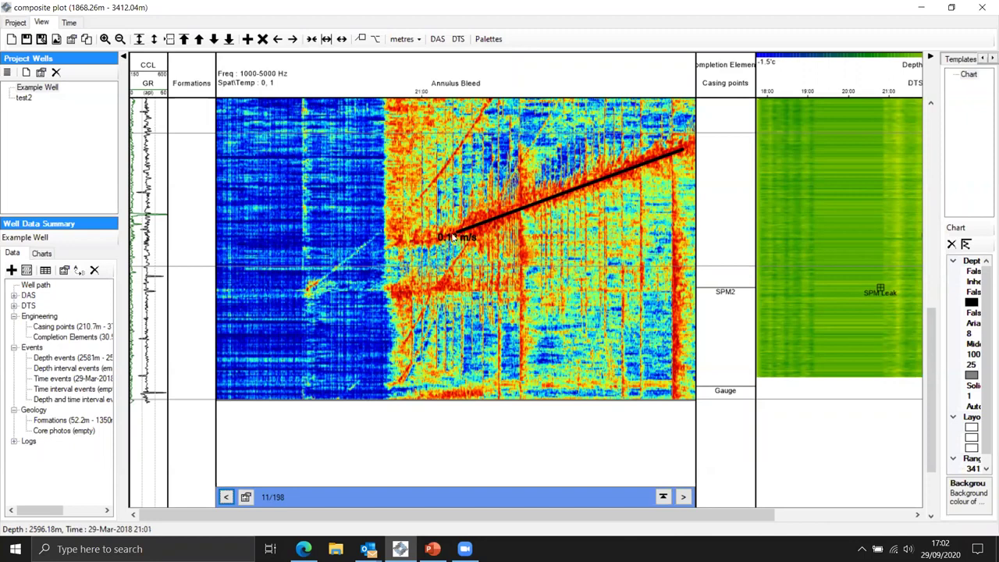
Draw two more gradient lines on the DAS plot below the 0.12 m/s line, then close the dialog.
click(375, 39)
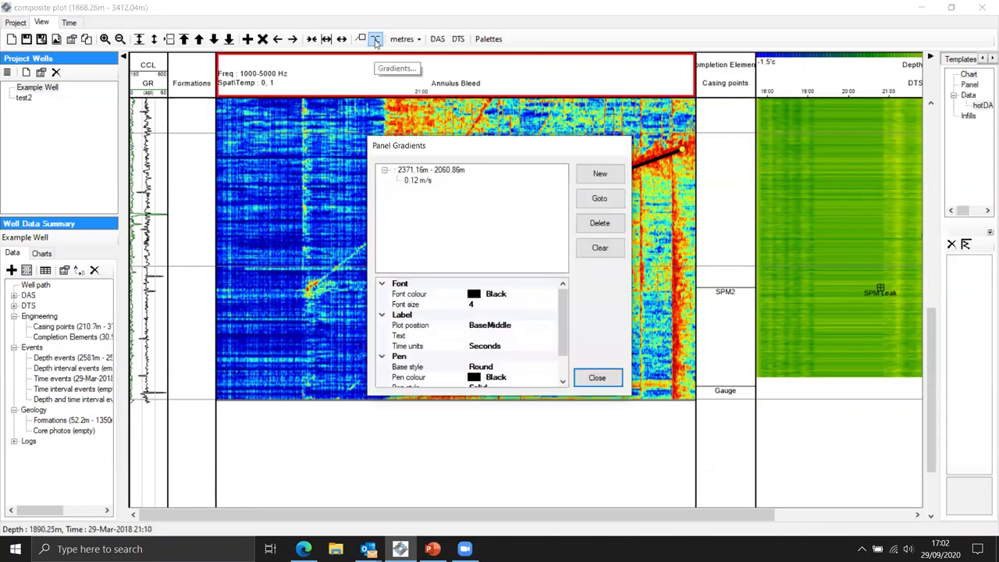
drag(513, 149, 566, 148)
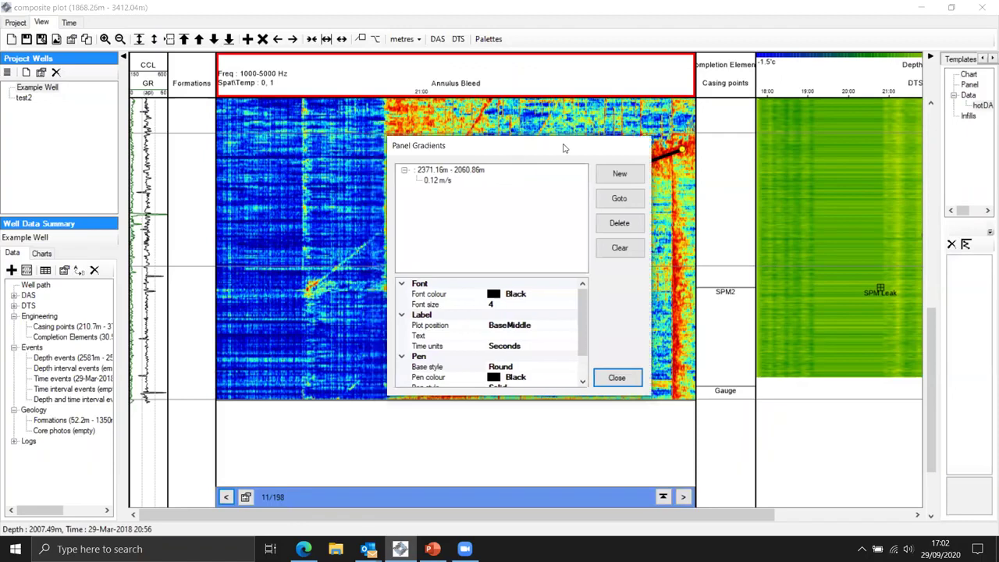
drag(841, 142, 843, 129)
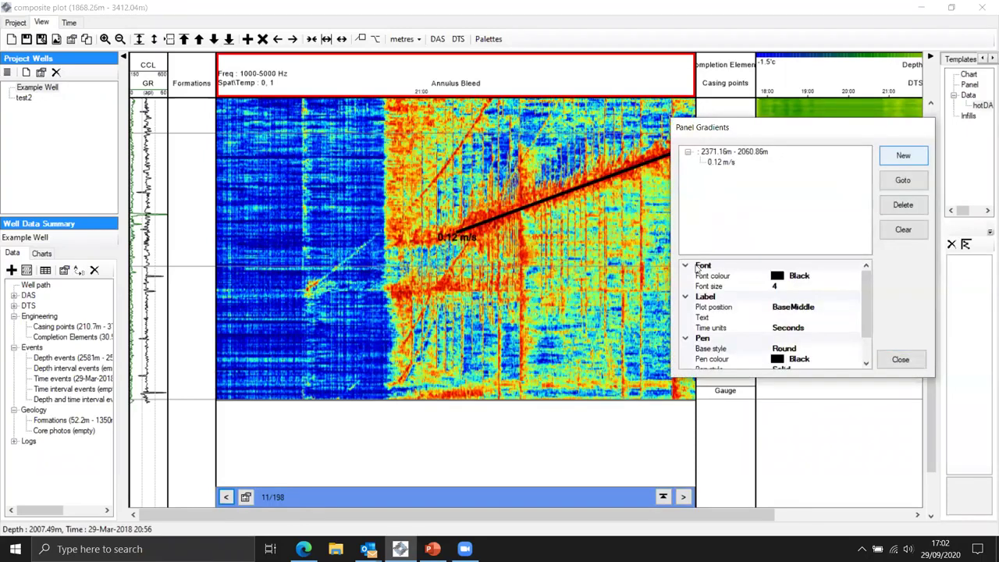
drag(401, 351, 429, 300)
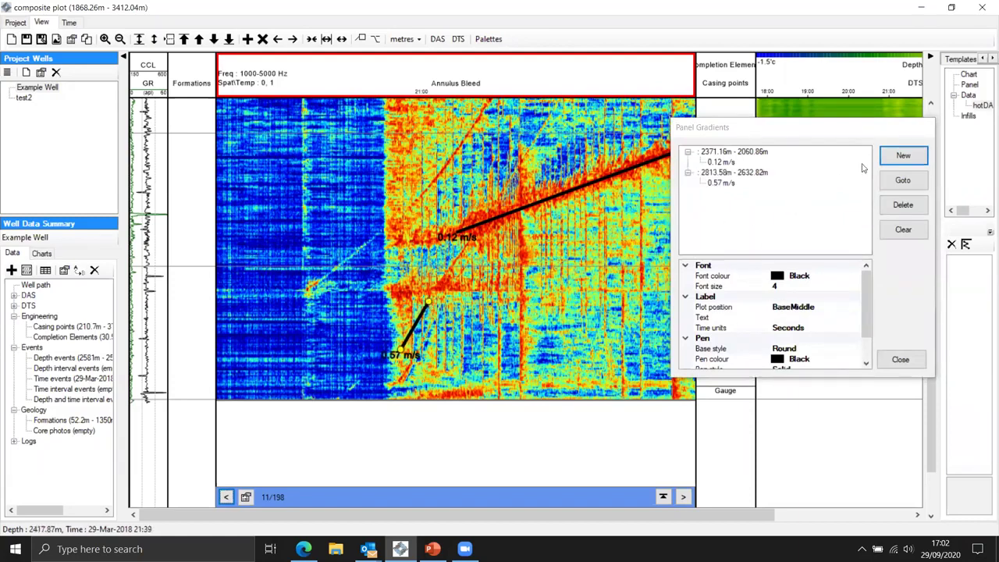
click(906, 157)
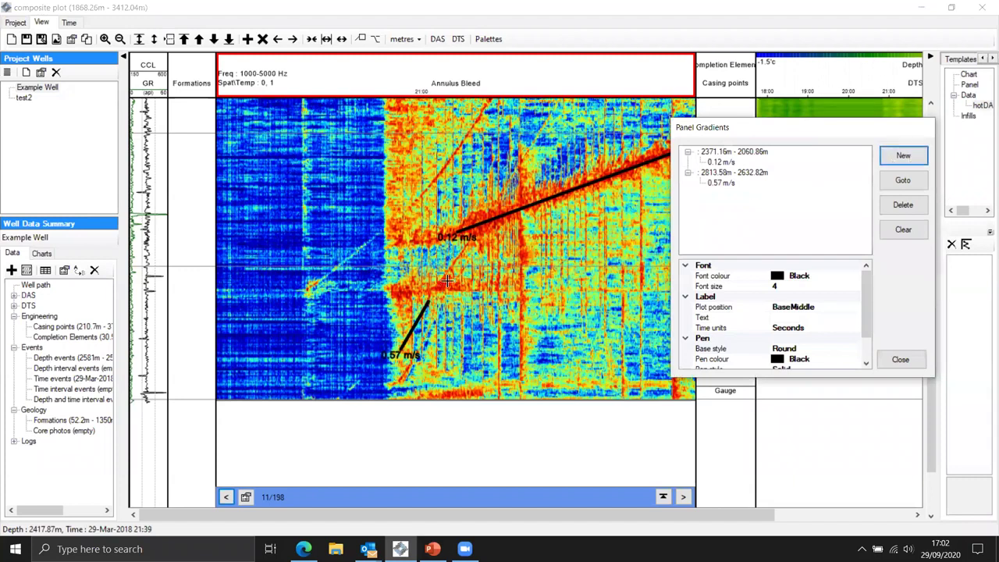
drag(429, 300, 465, 250)
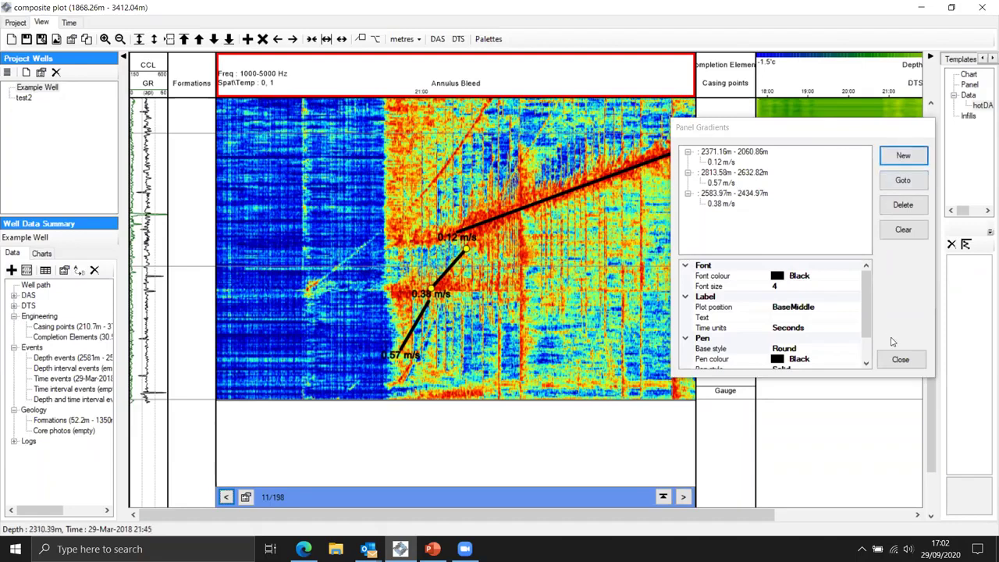
click(894, 362)
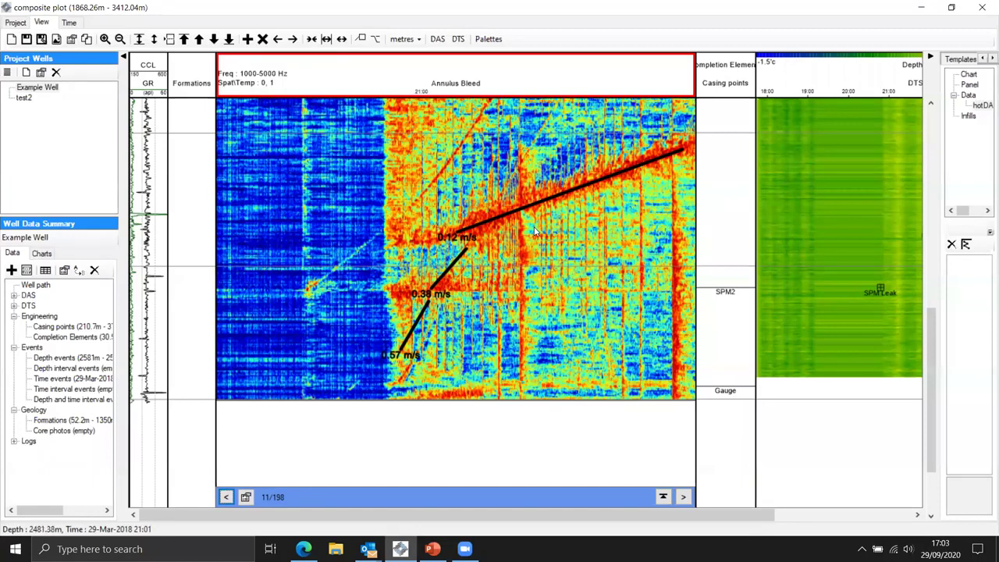
Scroll up to the 941.99–2485.77 m section and widen the GR/CCL log track.
scroll(535, 232, up, 1)
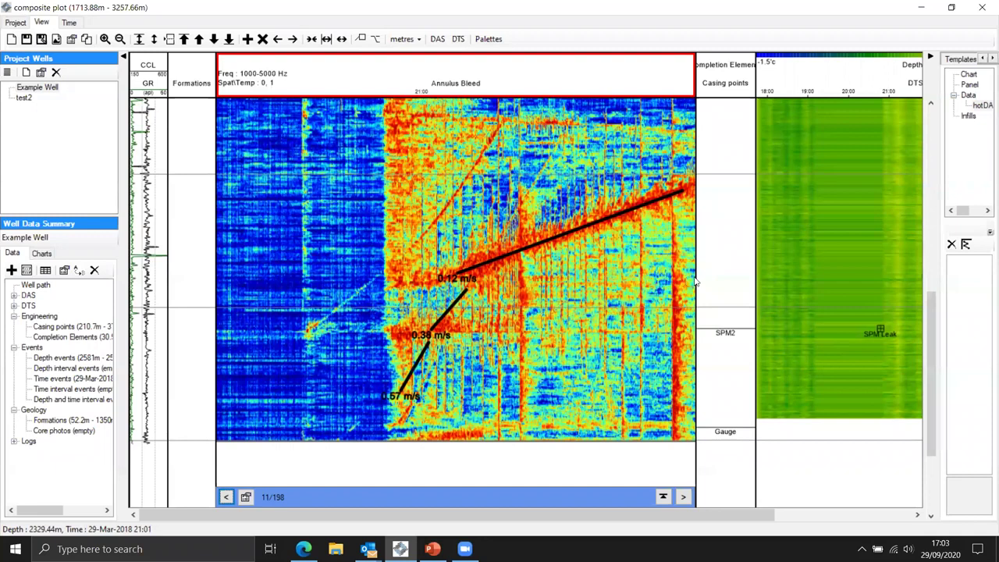
scroll(693, 280, up, 1)
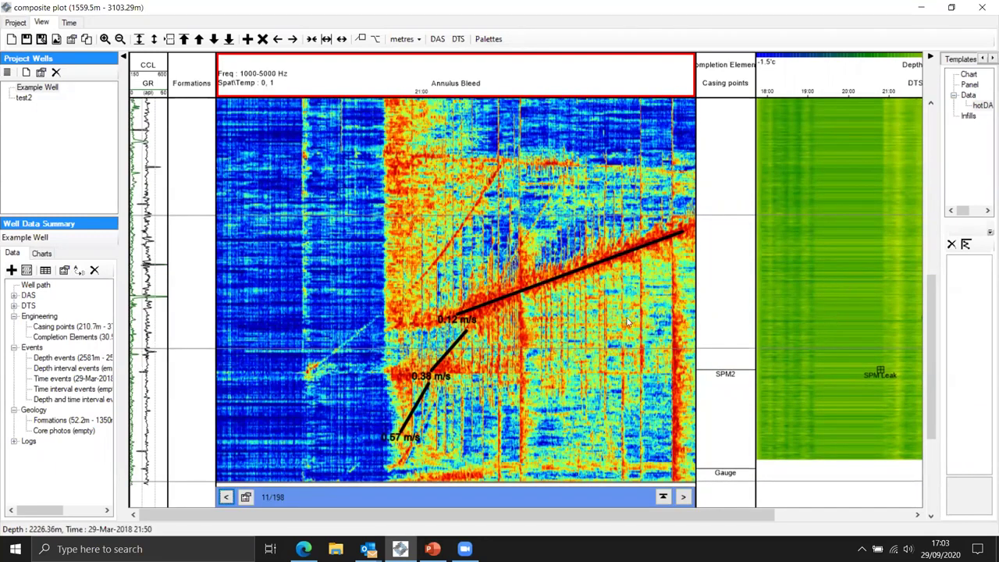
click(612, 279)
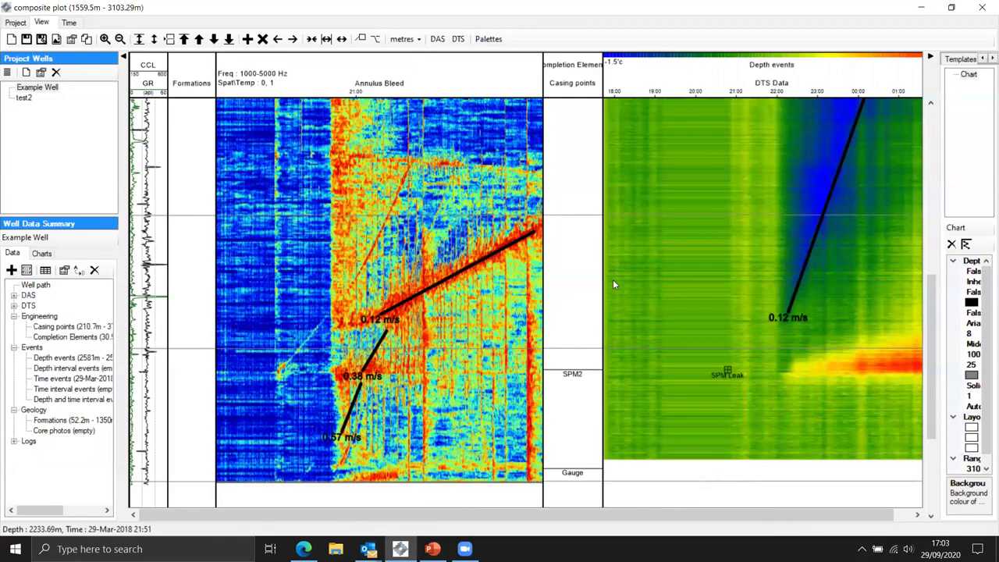
scroll(613, 284, up, 1)
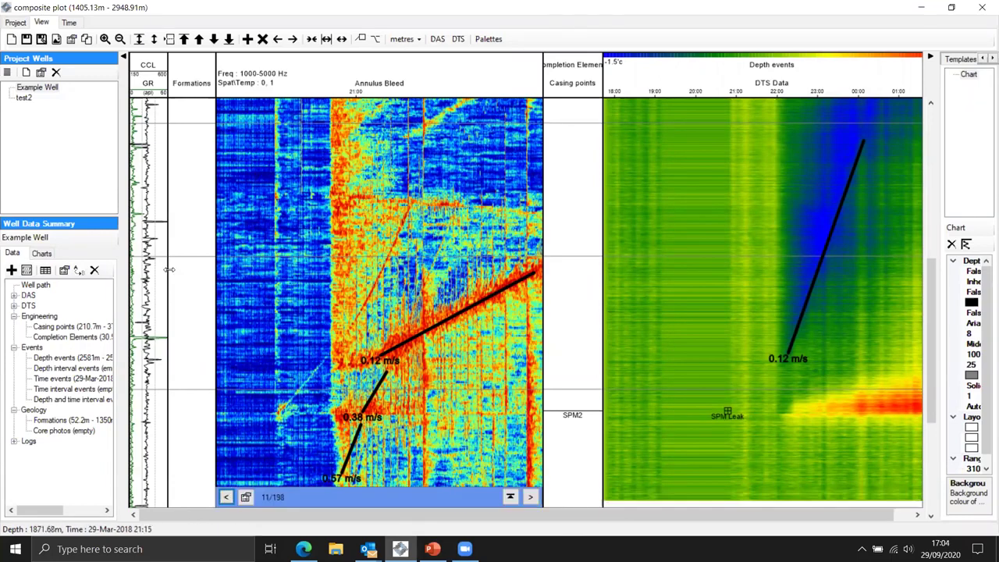
drag(165, 301, 264, 316)
Scroll the composite plot to the 154–1698 m section showing the Recent formation, 30" shoe and DHSV.
scroll(595, 259, up, 3)
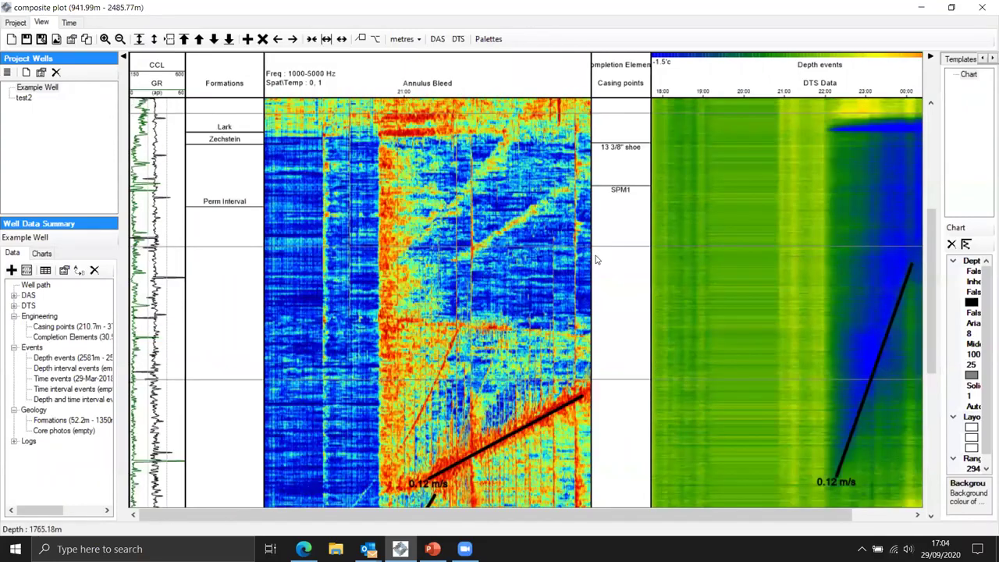
scroll(595, 260, up, 3)
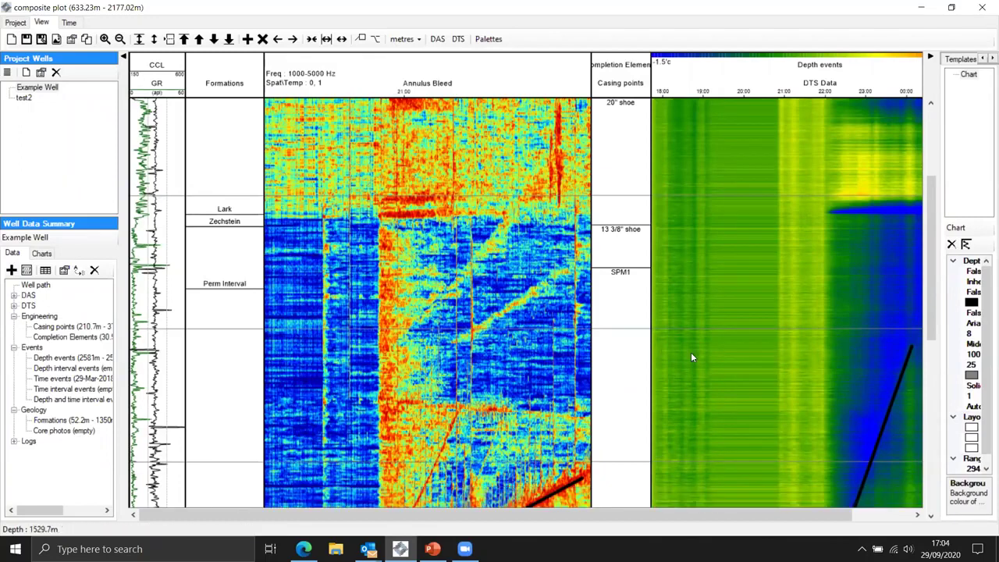
scroll(691, 352, down, 3)
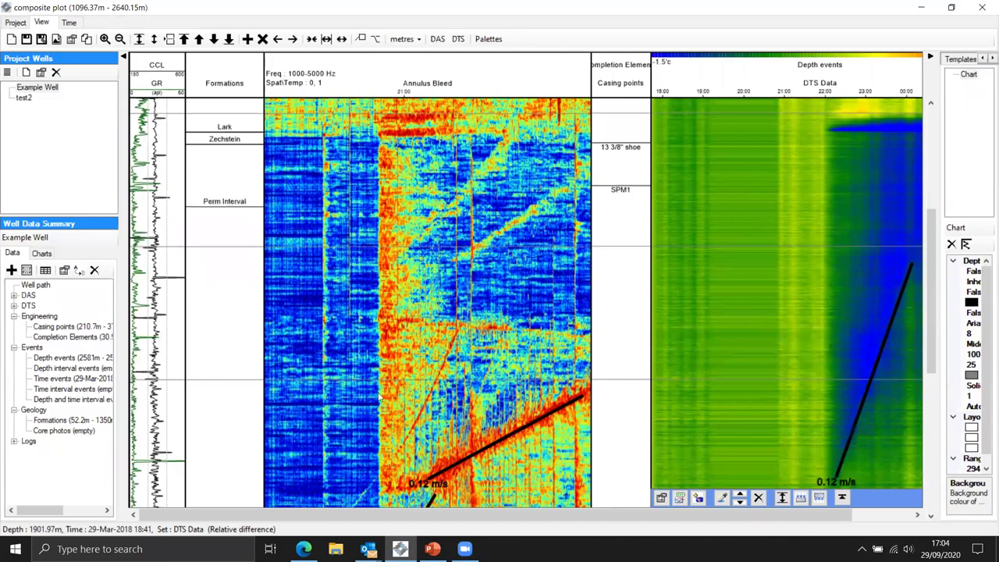
scroll(285, 388, down, 1)
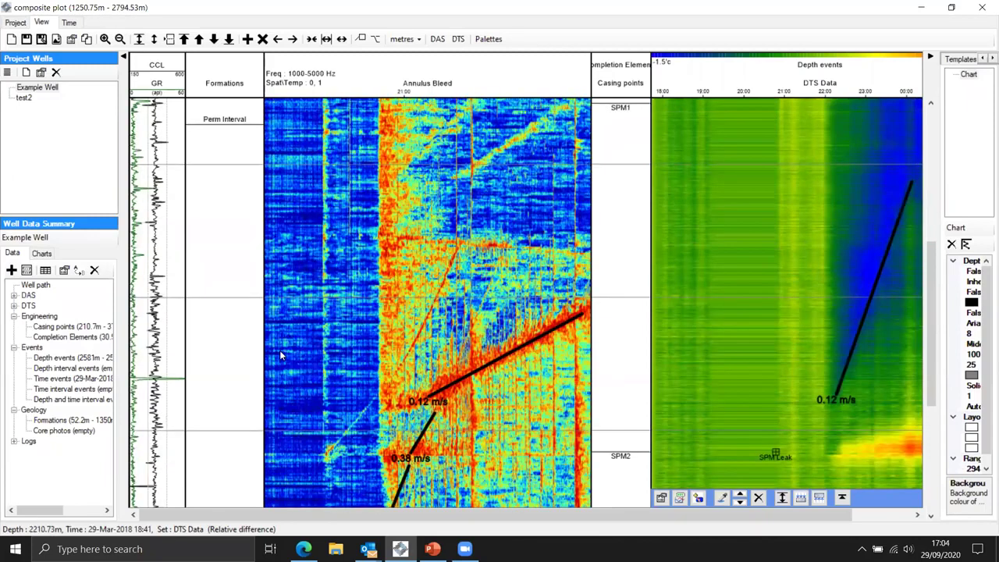
scroll(276, 328, down, 1)
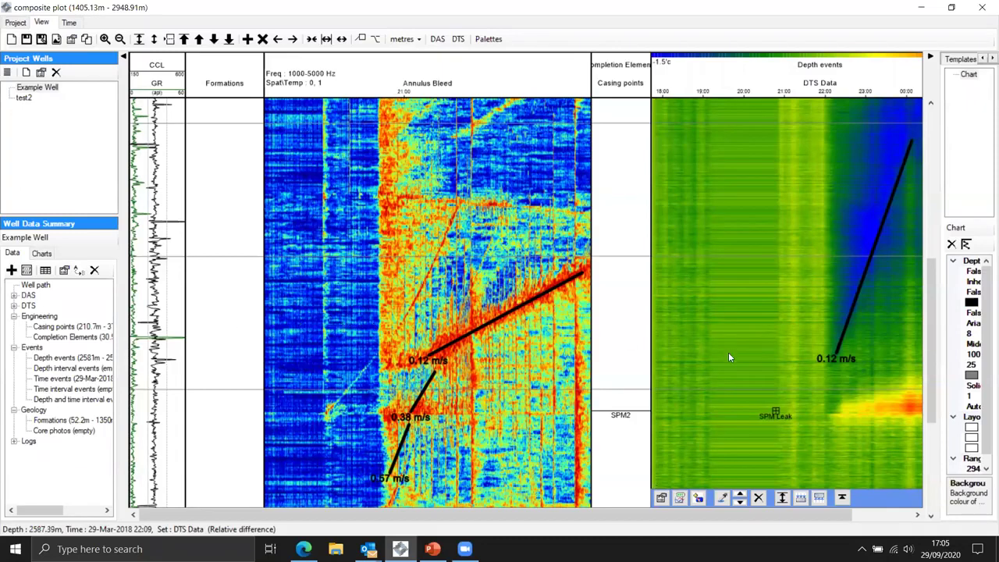
scroll(736, 355, up, 3)
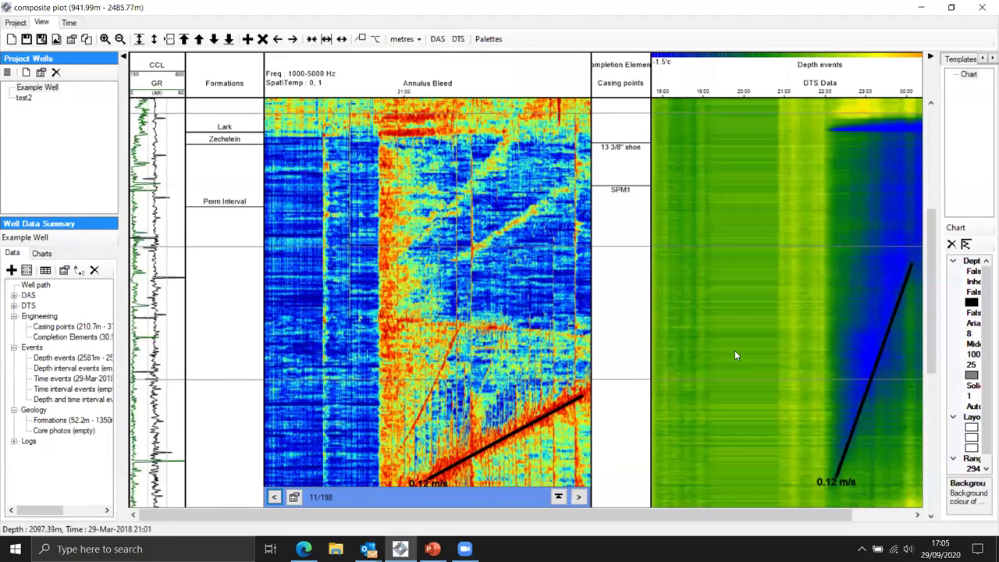
click(735, 356)
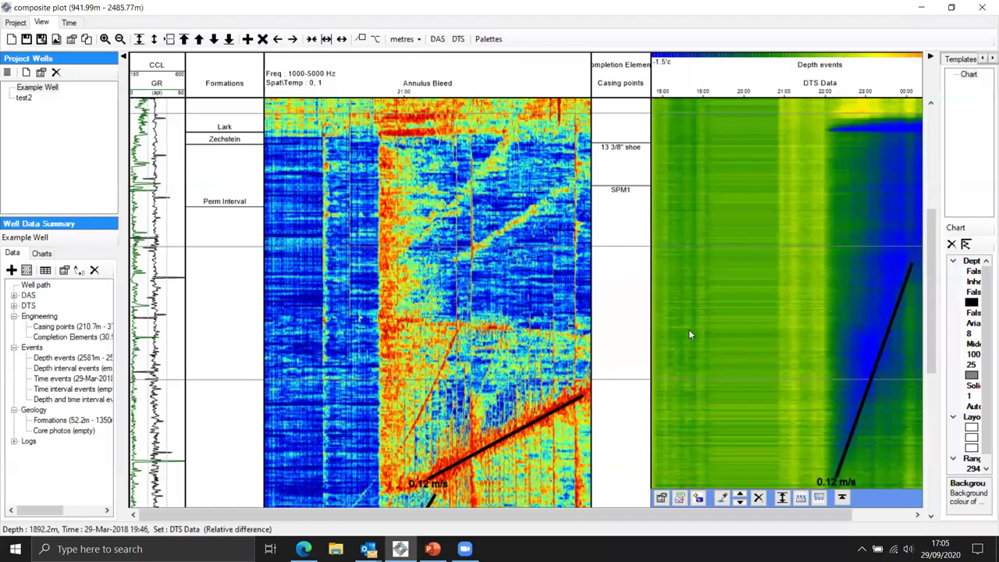
scroll(689, 330, up, 3)
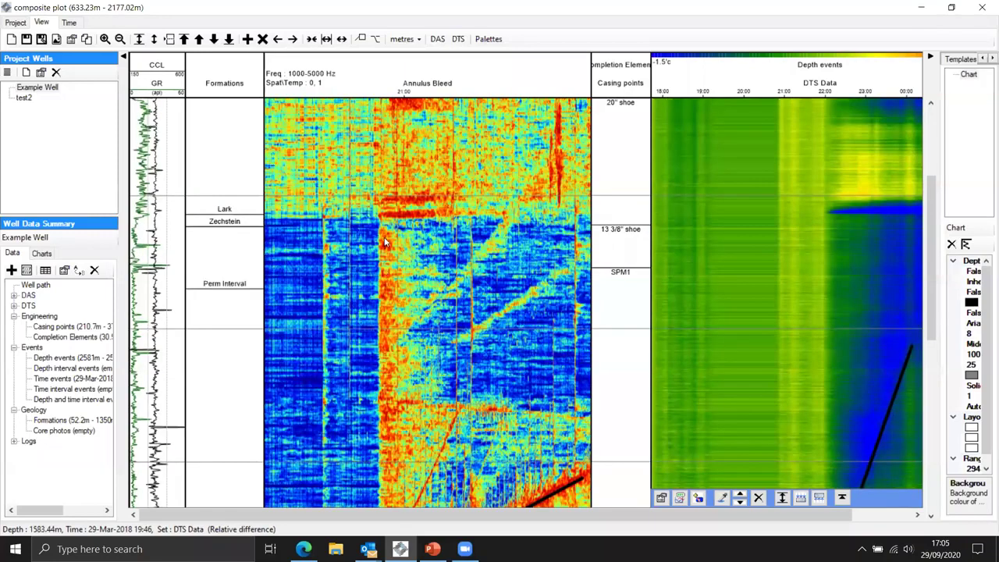
scroll(382, 227, up, 5)
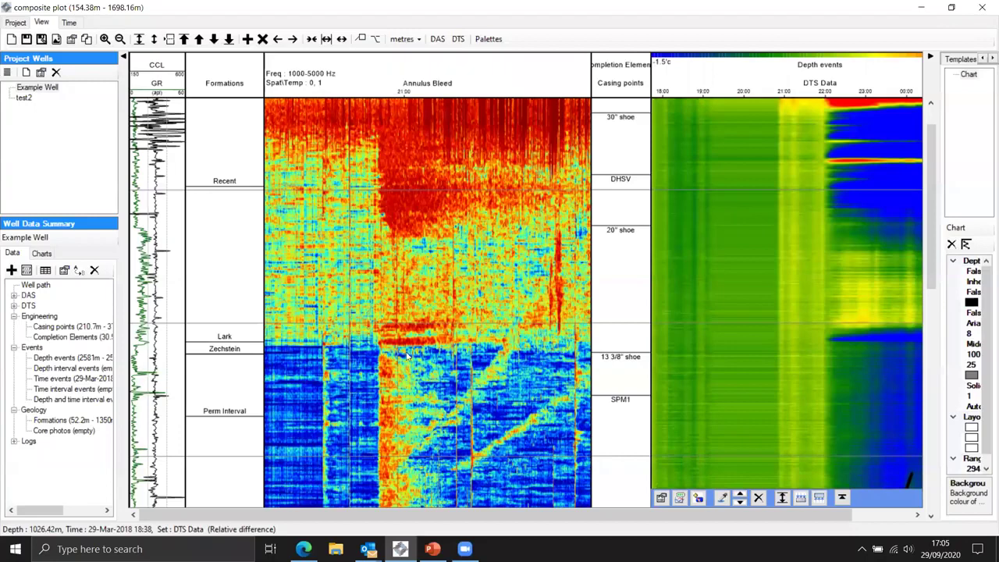
mouse_move(394, 334)
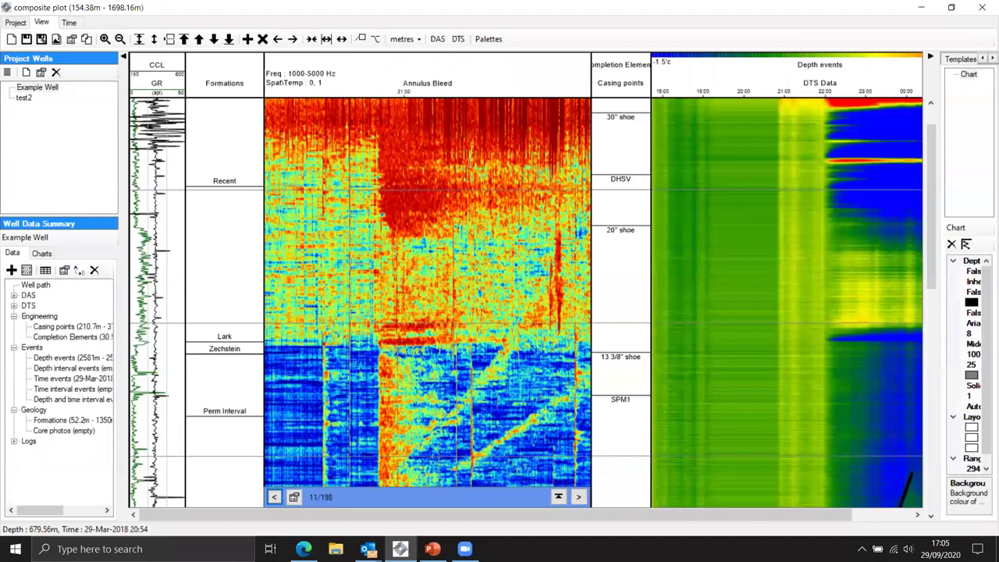
Set the DTS waterfall's display style to 'Successive time difference', apply it, and close the settings.
double_click(475, 203)
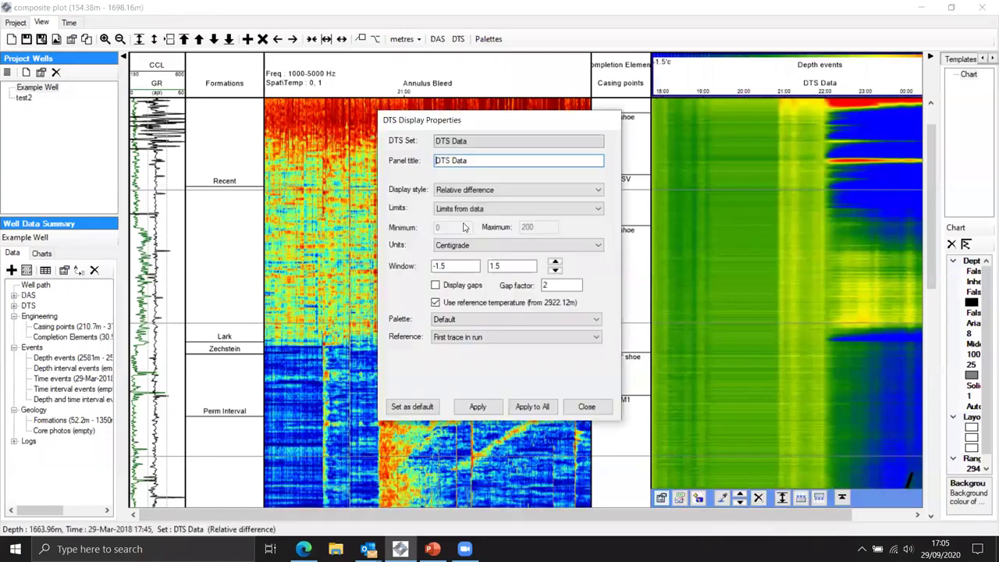
click(478, 406)
click(547, 190)
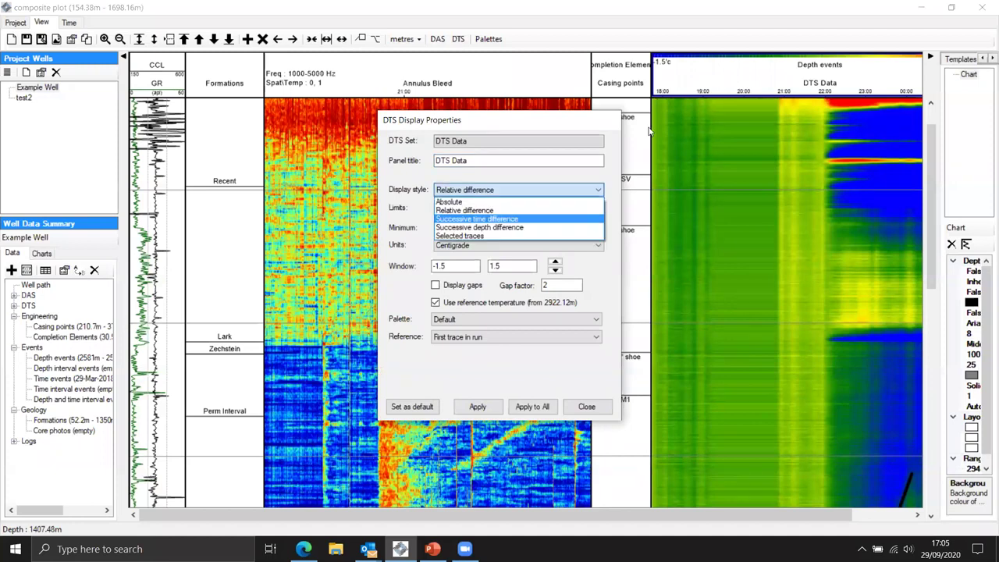
click(580, 410)
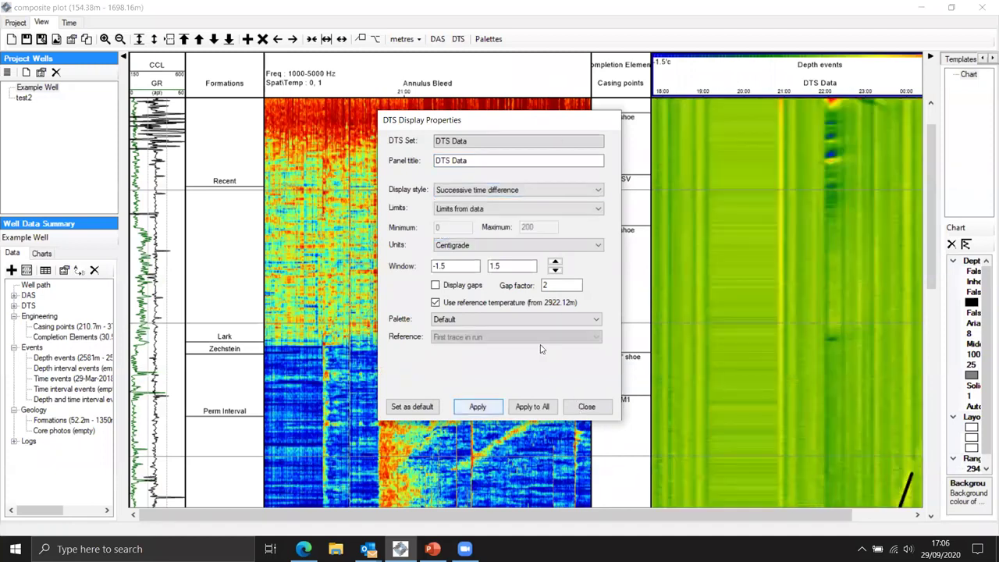
click(477, 407)
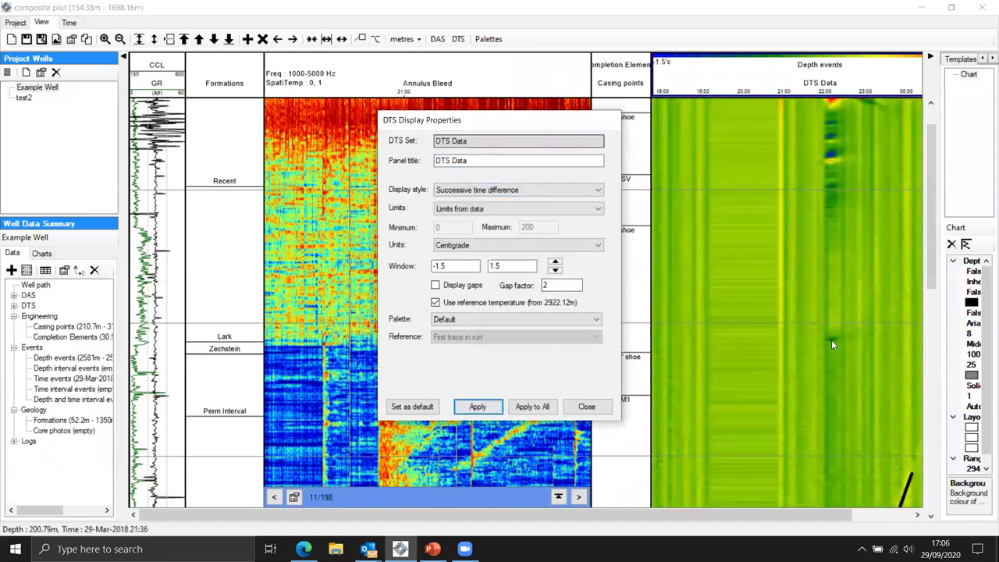
key(Escape)
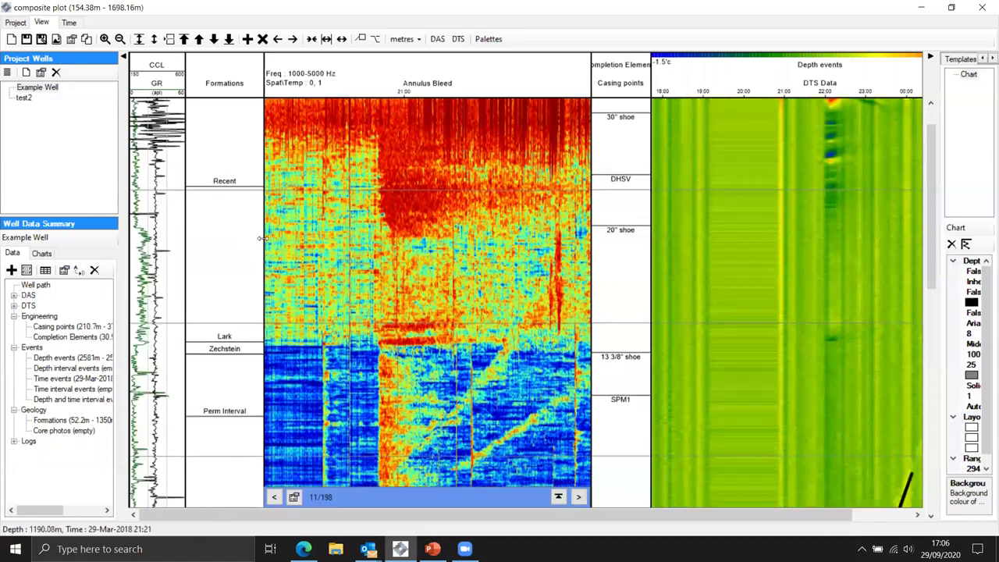
Scroll the well plot down to 1389–2933 m, open DTS Display Properties, then switch to PowerPoint.
scroll(261, 239, down, 1)
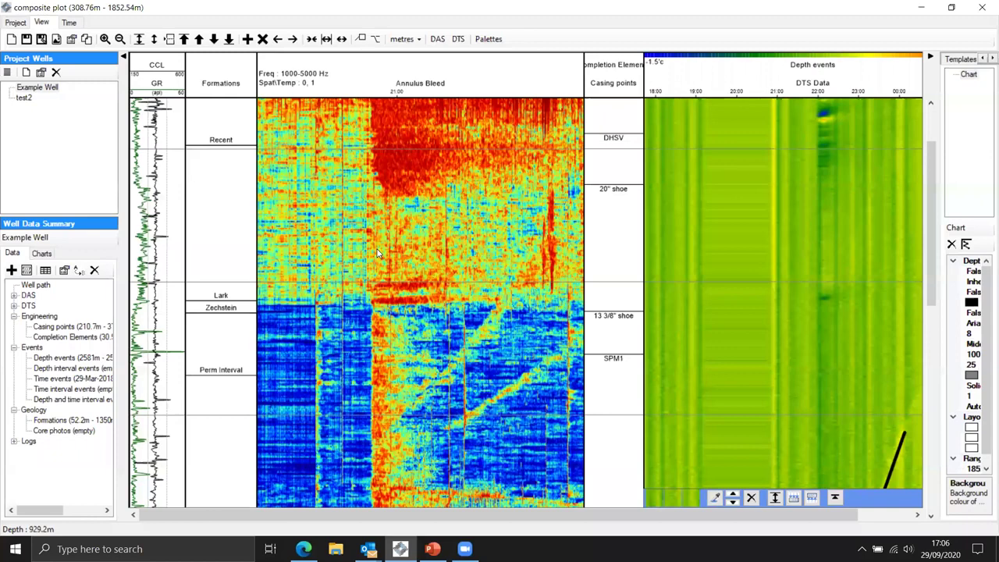
mouse_move(377, 249)
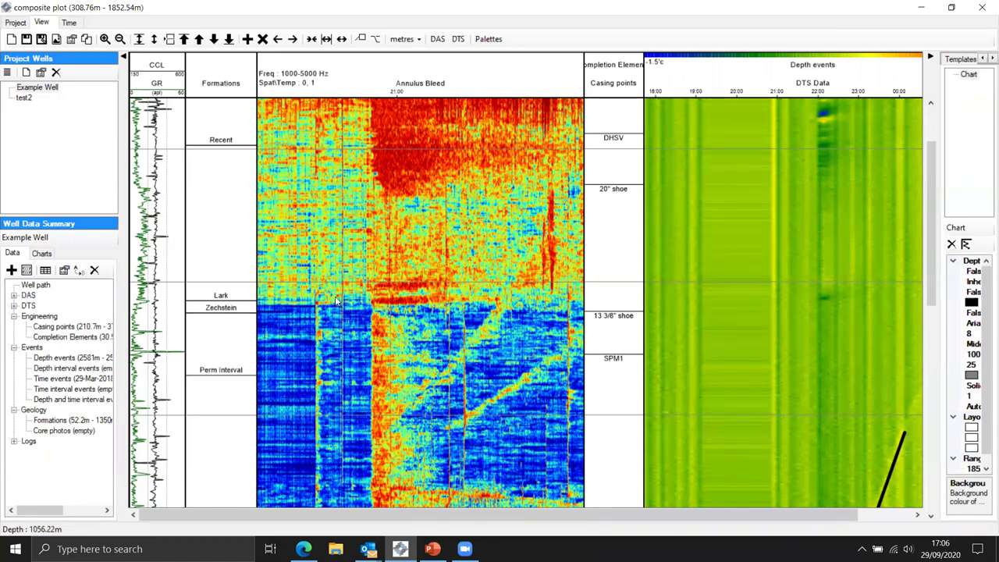
mouse_move(337, 302)
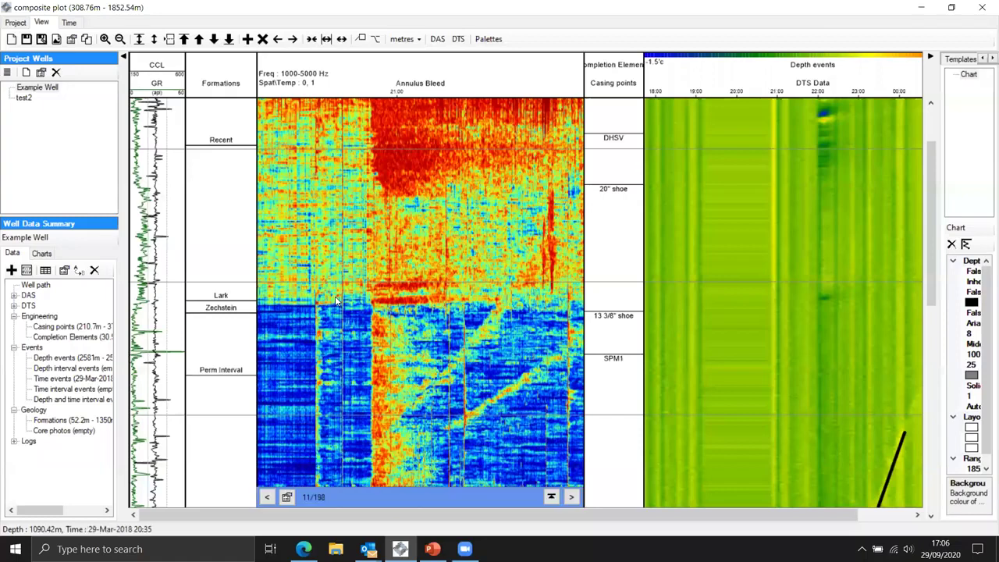
scroll(336, 296, down, 5)
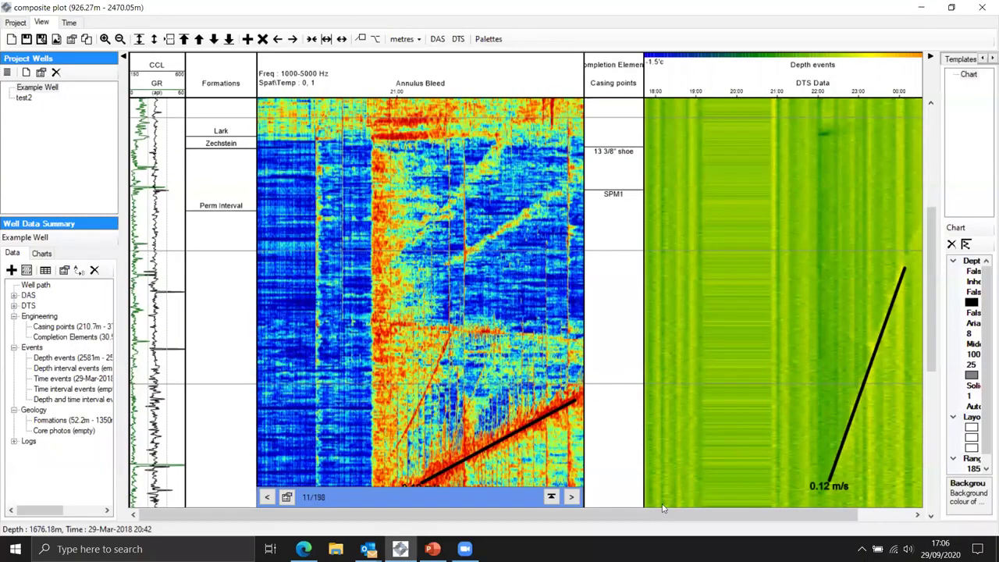
scroll(488, 199, down, 4)
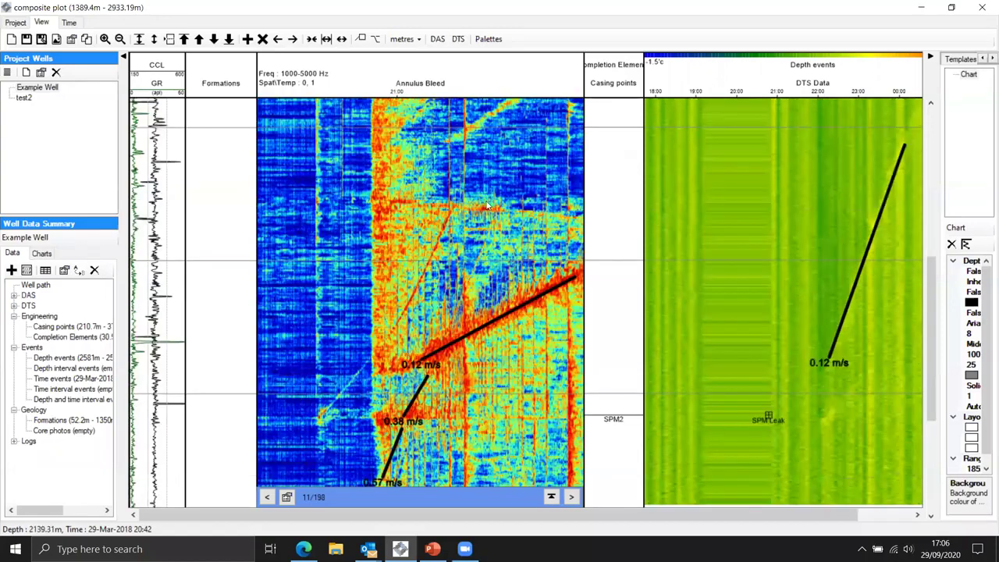
double_click(517, 189)
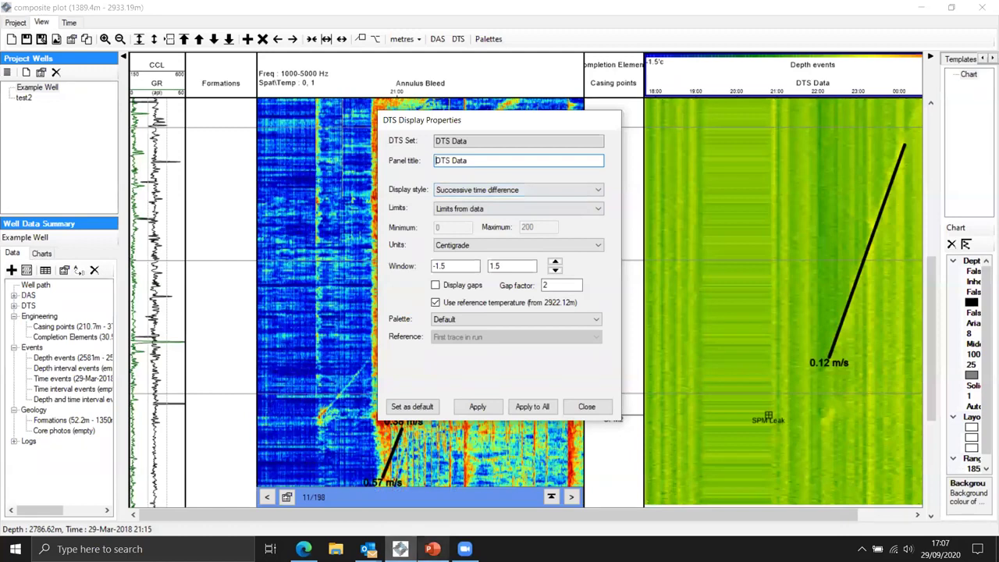
click(432, 549)
Show slide 5, the 'Outcome' slide, then minimize PowerPoint to return to QikView.
click(97, 457)
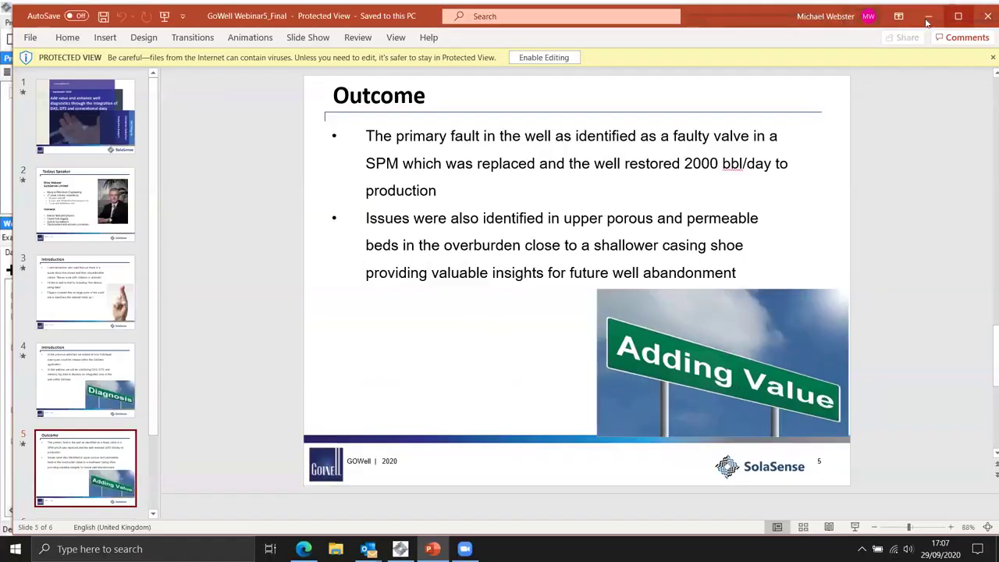
click(928, 16)
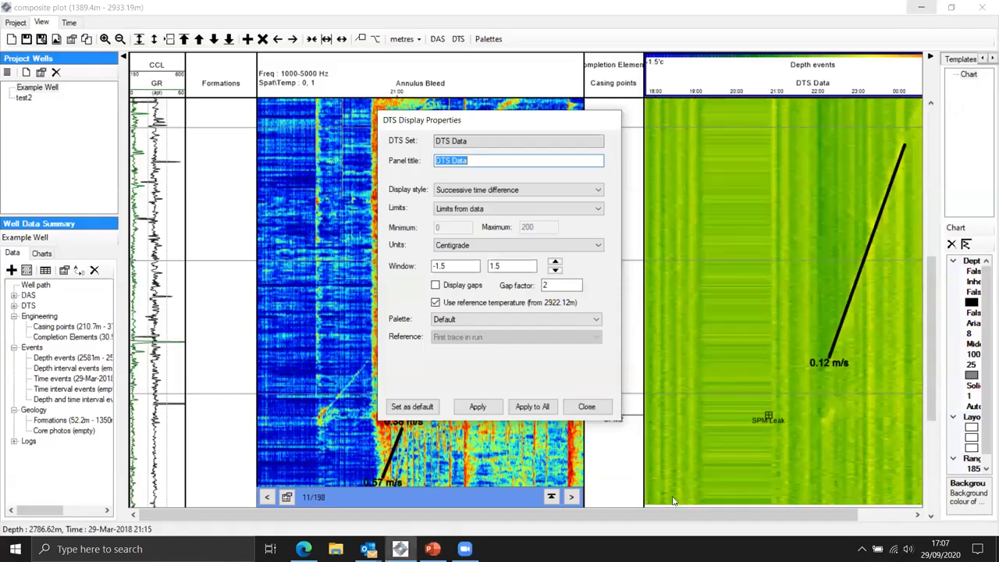
Reopen DTS Display Properties, switch the style to 'Relative difference', apply it, and close.
click(587, 407)
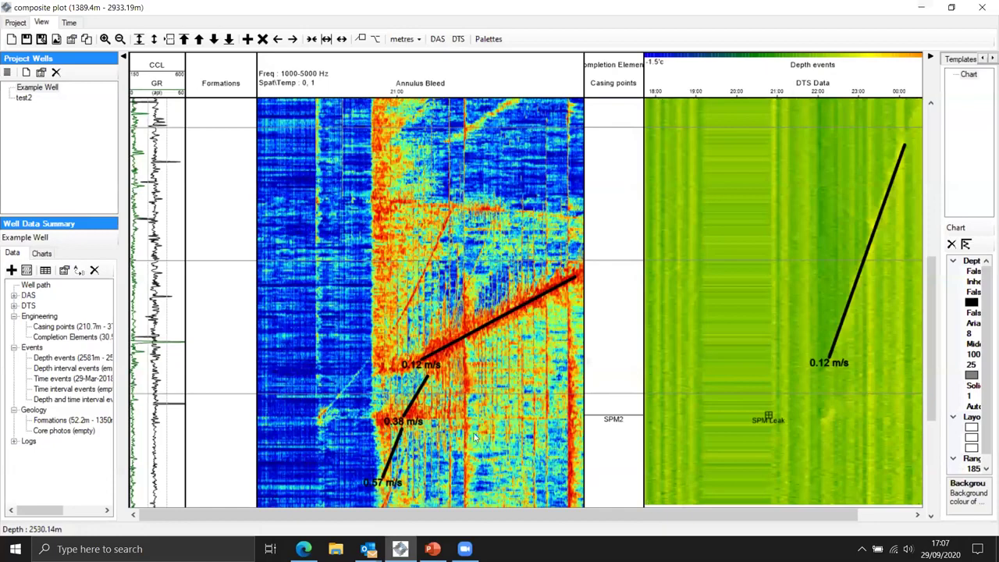
double_click(494, 210)
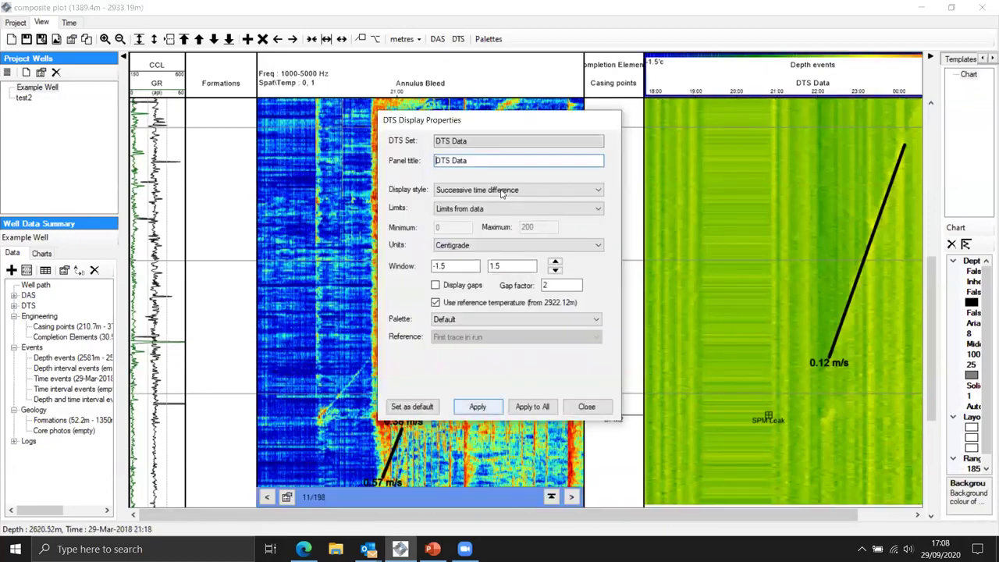
click(494, 190)
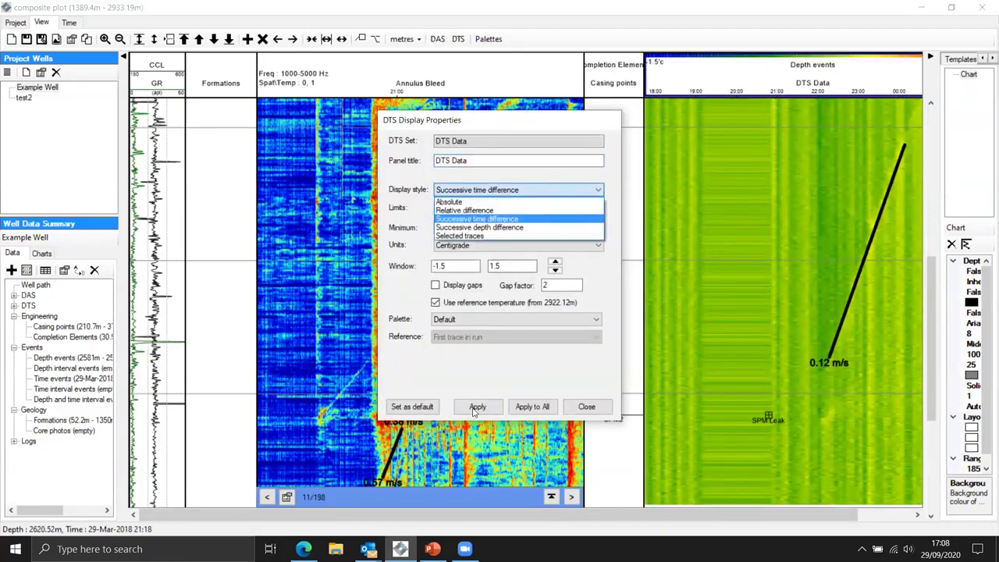
click(464, 210)
click(477, 406)
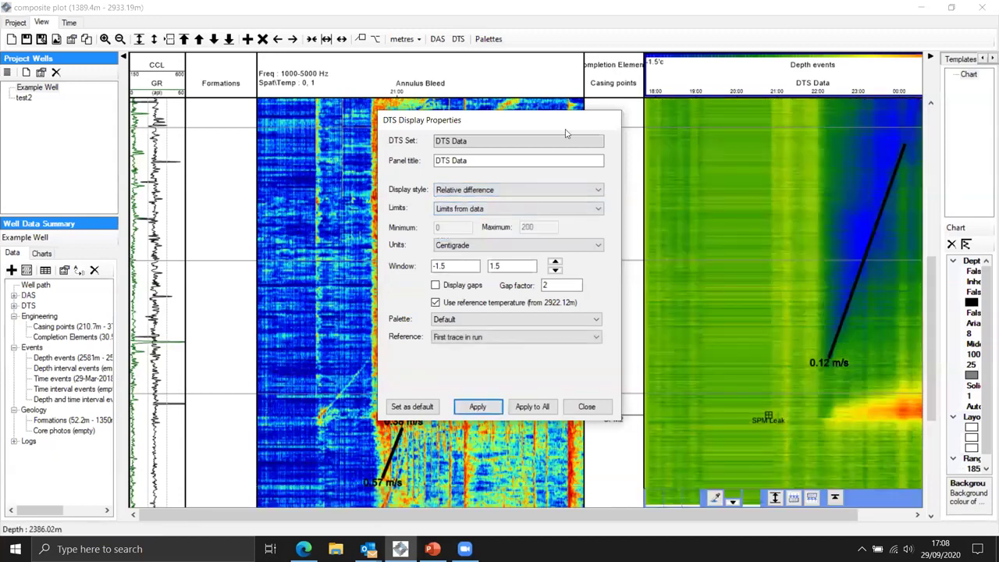
click(586, 406)
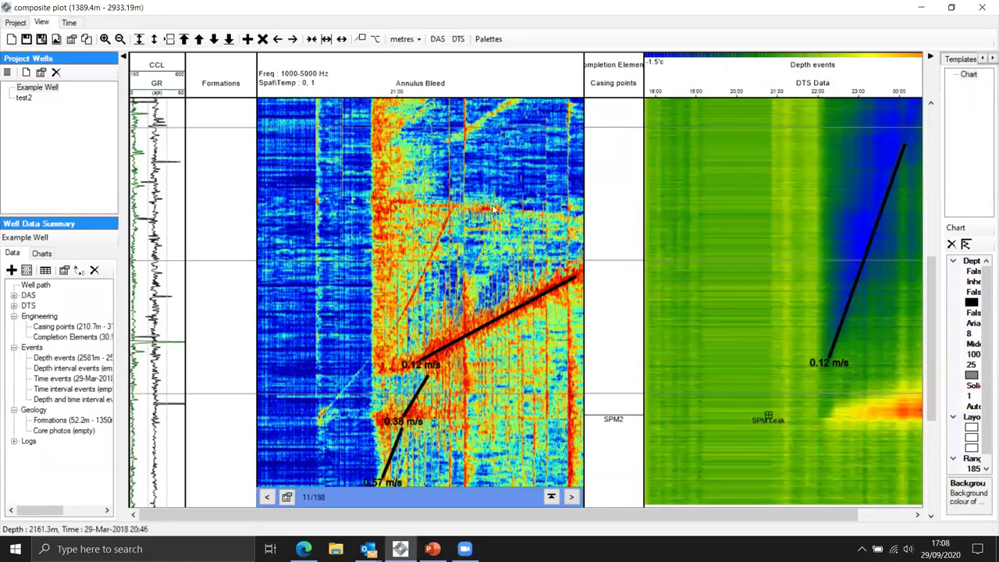
Scroll the well plot up to shallower depths, then back down to 926–2470 m.
scroll(508, 234, up, 1)
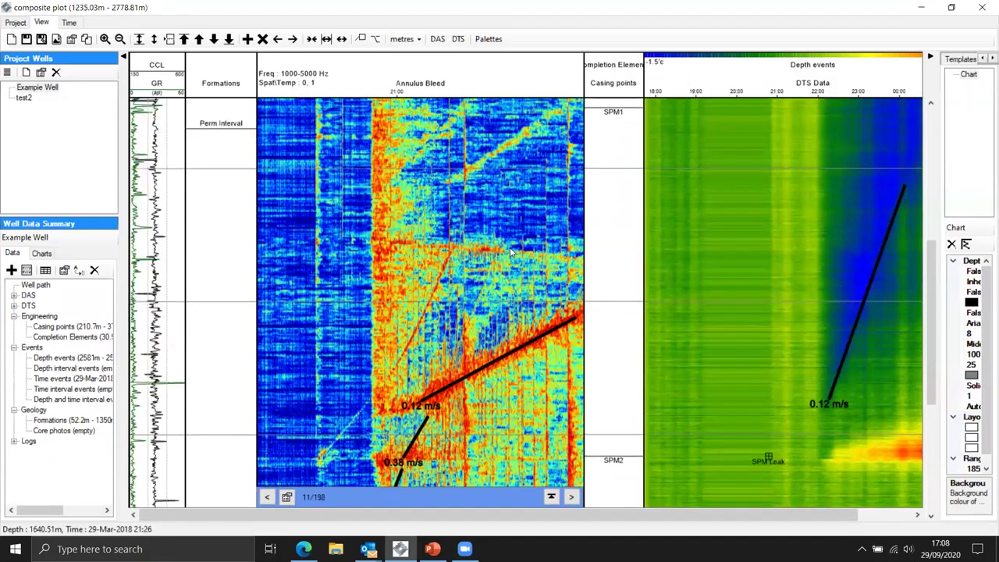
scroll(536, 250, up, 1)
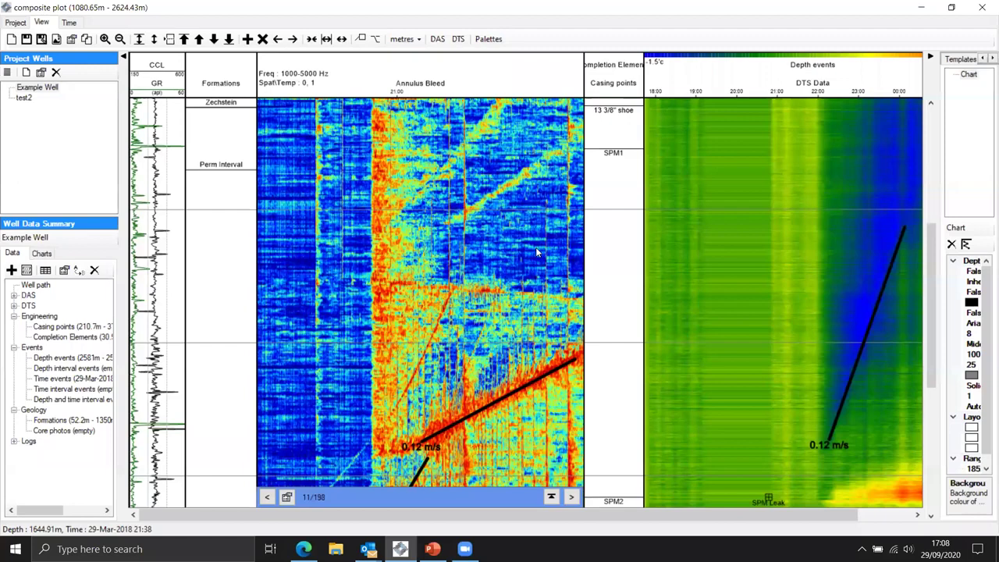
scroll(535, 246, up, 3)
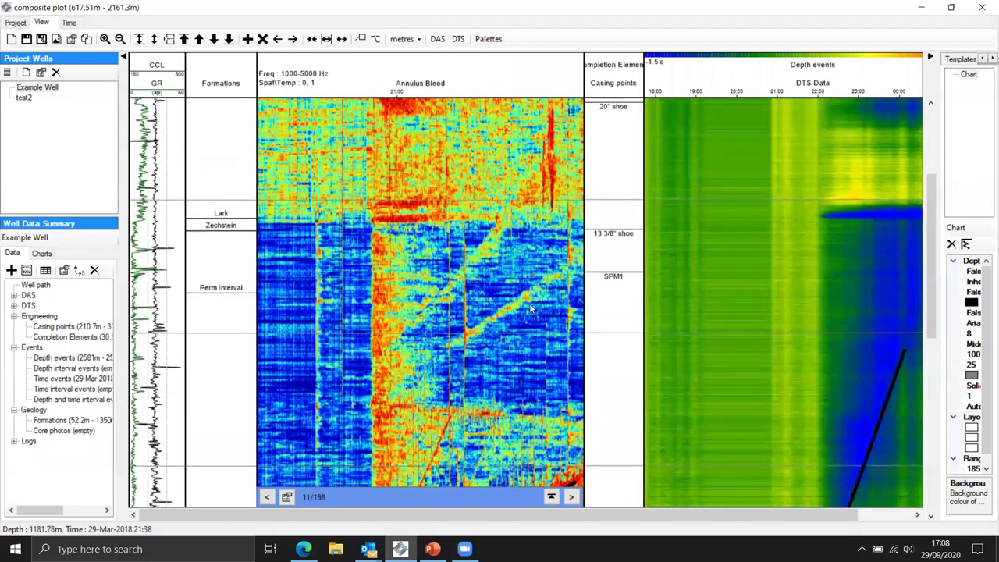
scroll(530, 308, down, 2)
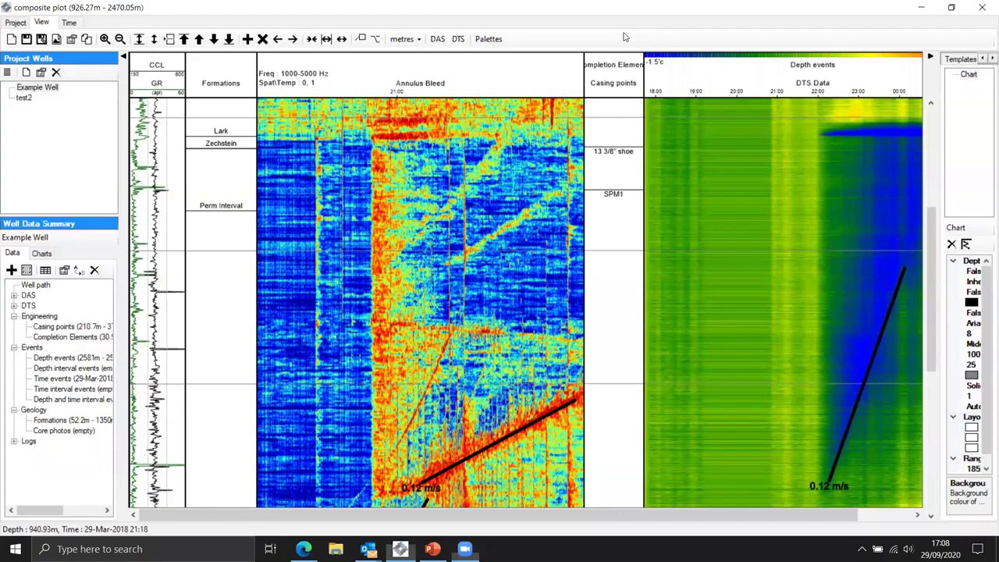
Restore the QikView window, then maximize it so the DTS track shows 18:00–02:00.
double_click(547, 7)
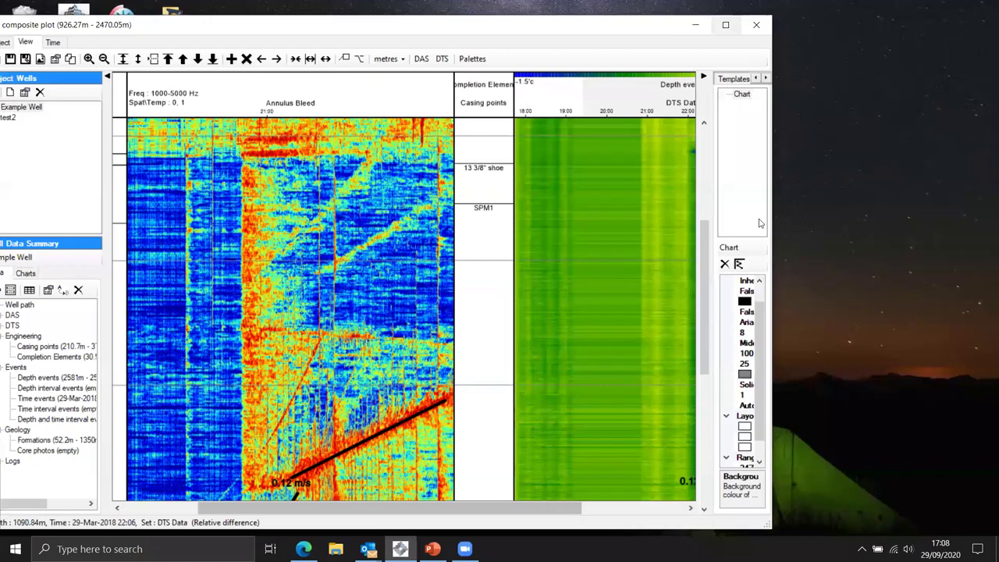
key(super+Up)
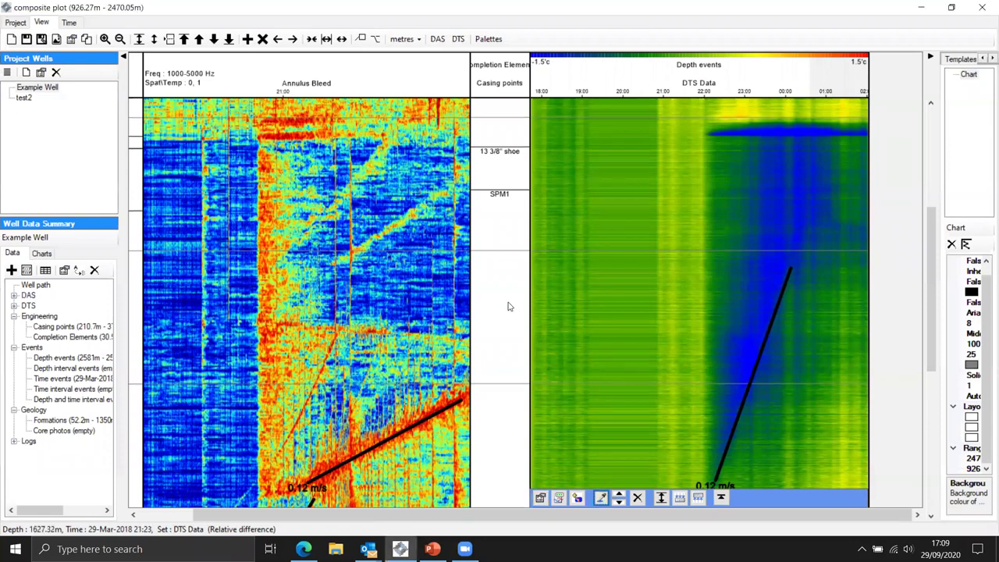
scroll(508, 307, down, 2)
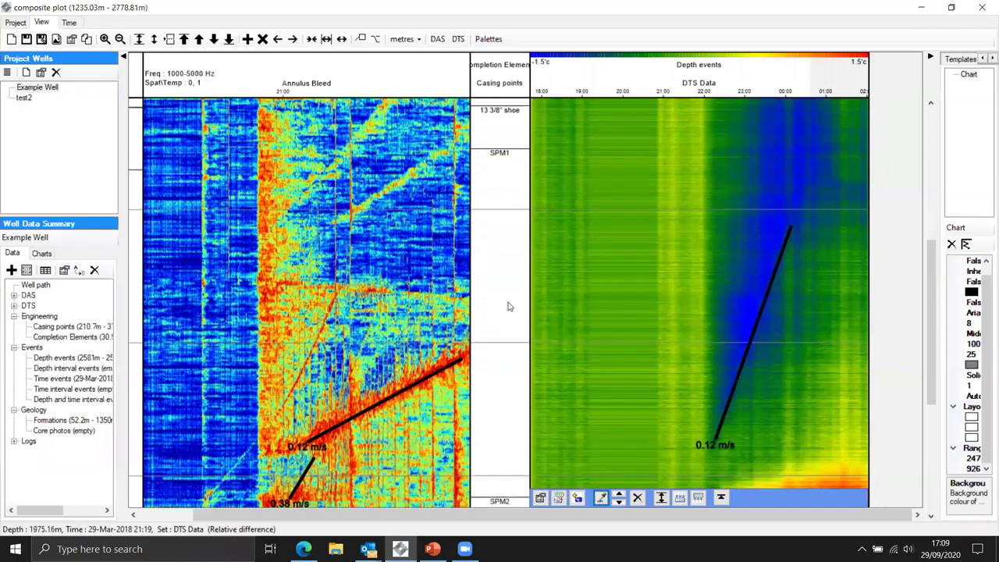
scroll(508, 307, down, 2)
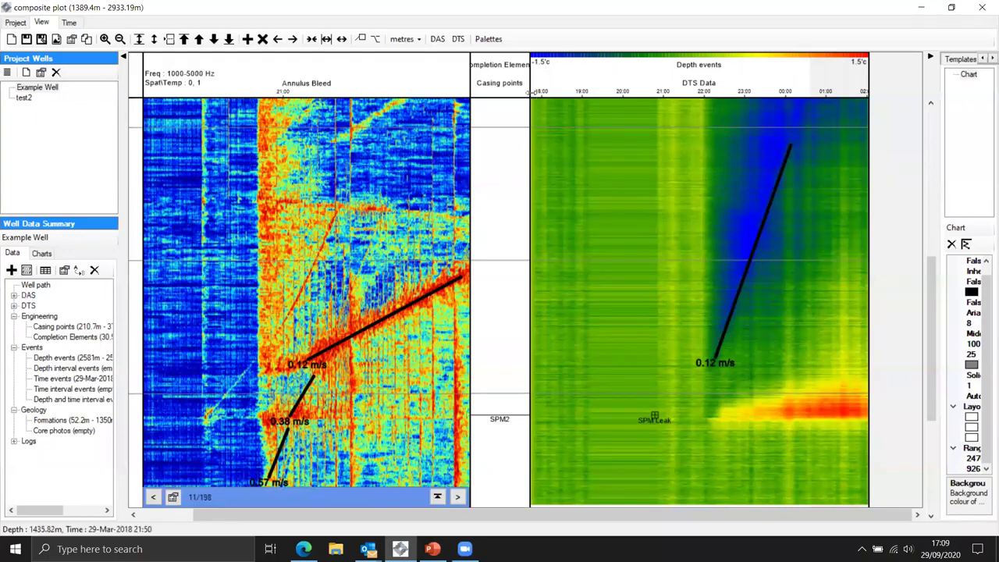
mouse_move(540, 92)
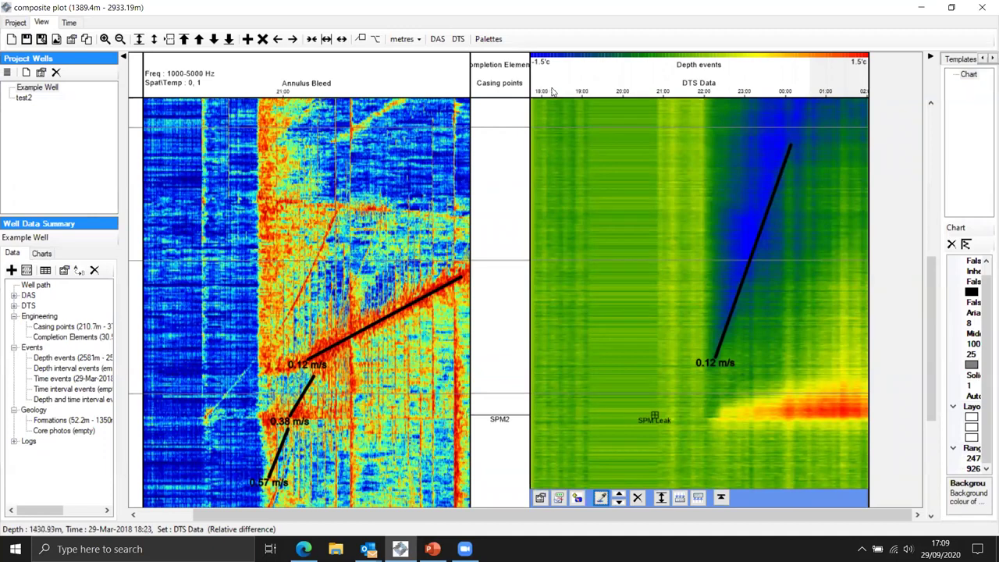
mouse_move(660, 426)
mouse_move(328, 203)
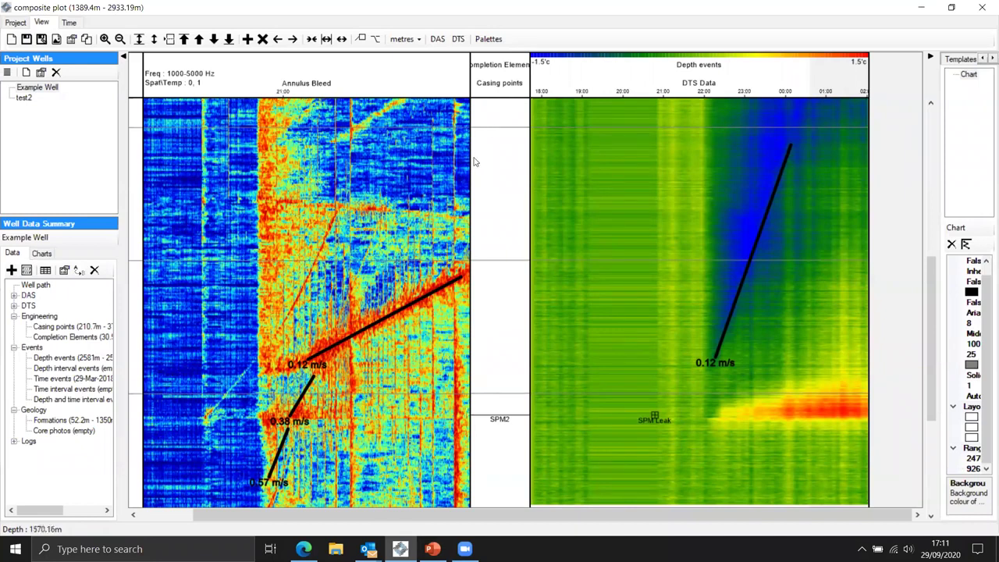
mouse_move(540, 205)
mouse_move(305, 266)
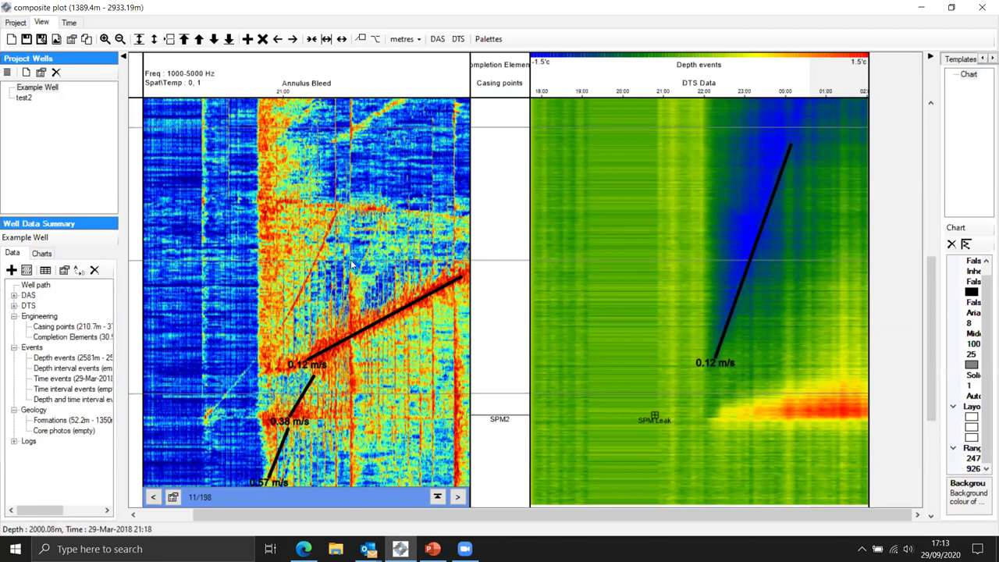
Scroll briefly deeper, then back up to the shallow 154.38–1698.16 m well section.
scroll(352, 265, down, 1)
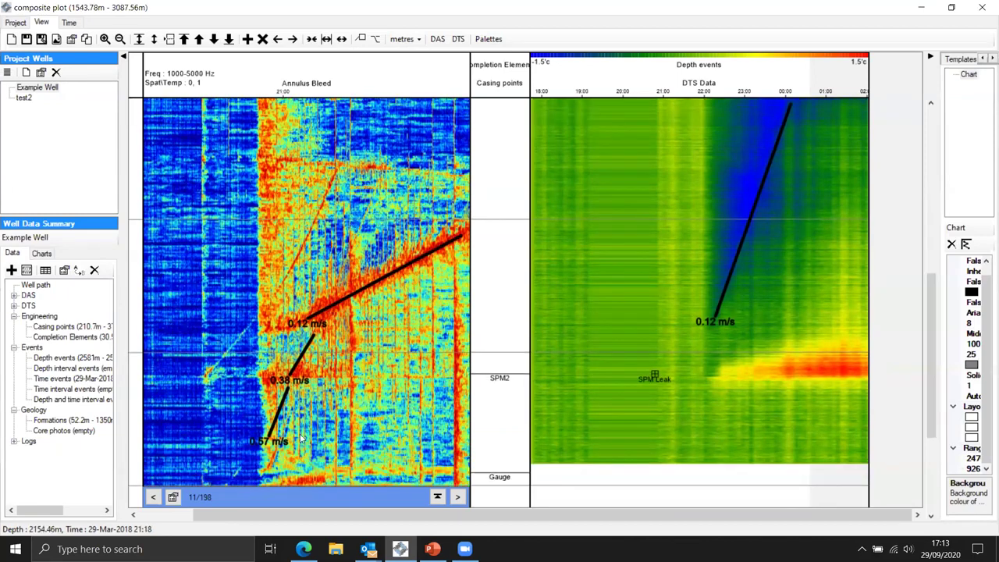
scroll(257, 448, down, 1)
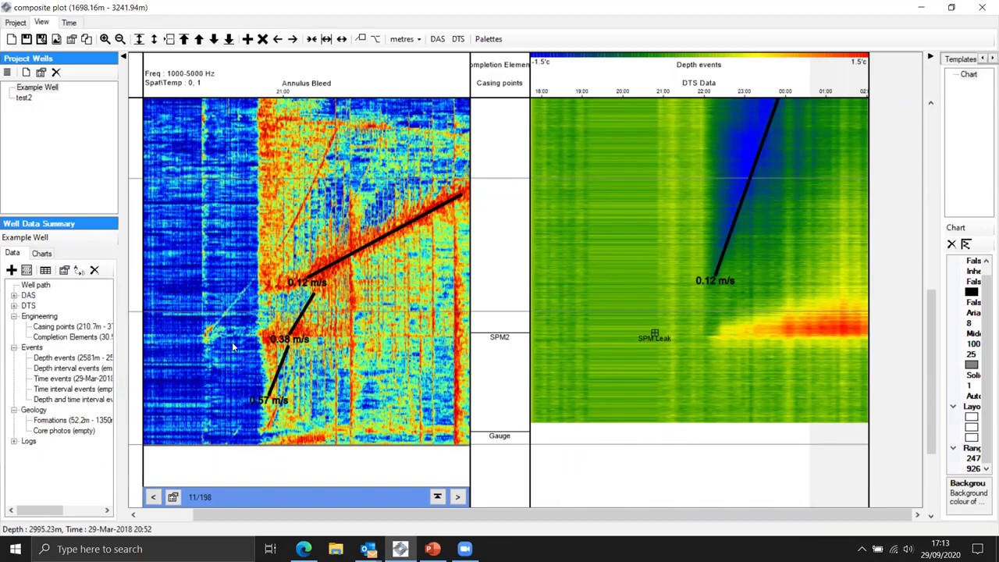
scroll(245, 359, up, 3)
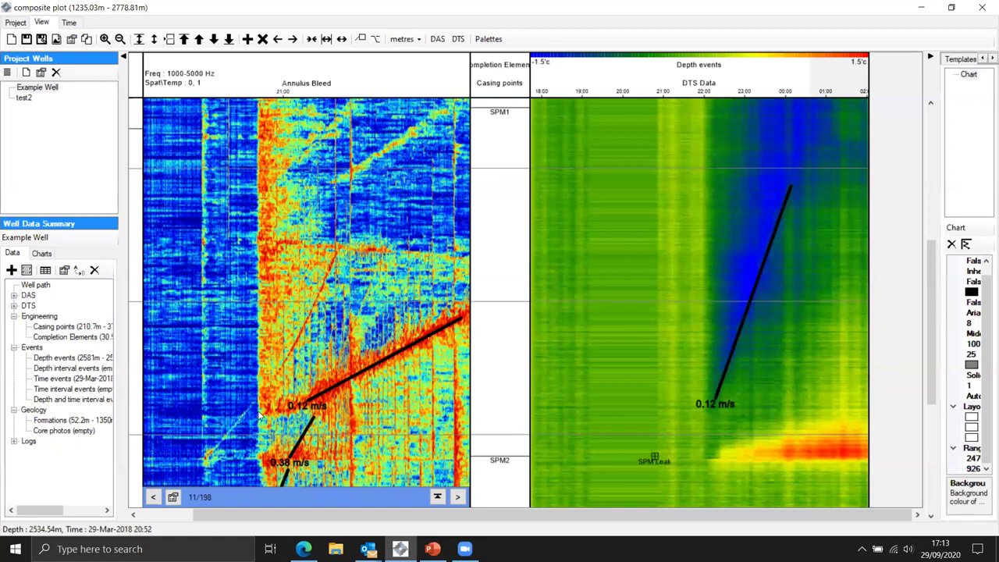
scroll(260, 417, up, 1)
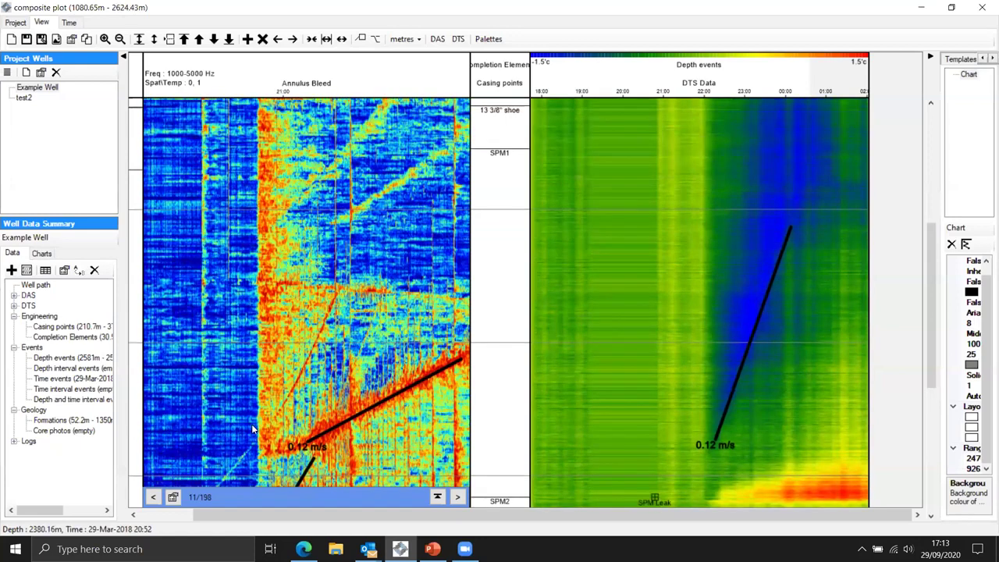
scroll(252, 427, up, 3)
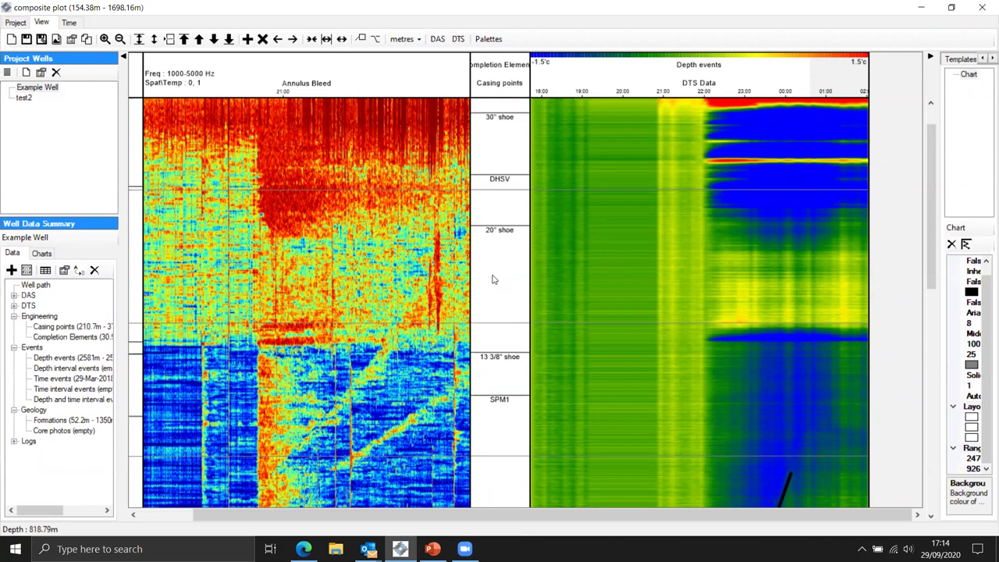
Scroll down step by step to the 1389.4–2933.19 m section showing SPM2 and the SPM Leak.
scroll(492, 279, down, 1)
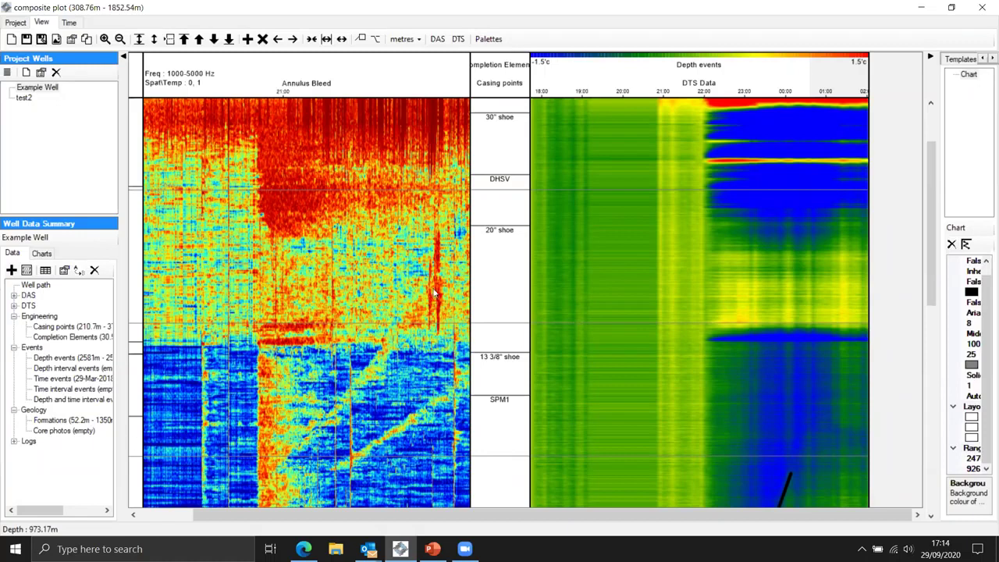
scroll(601, 467, down, 1)
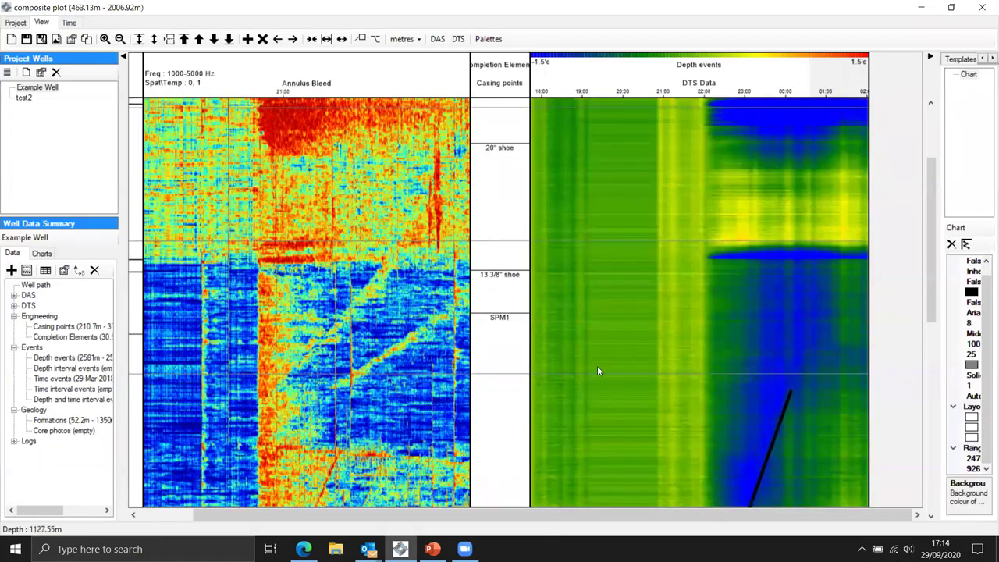
scroll(390, 371, down, 1)
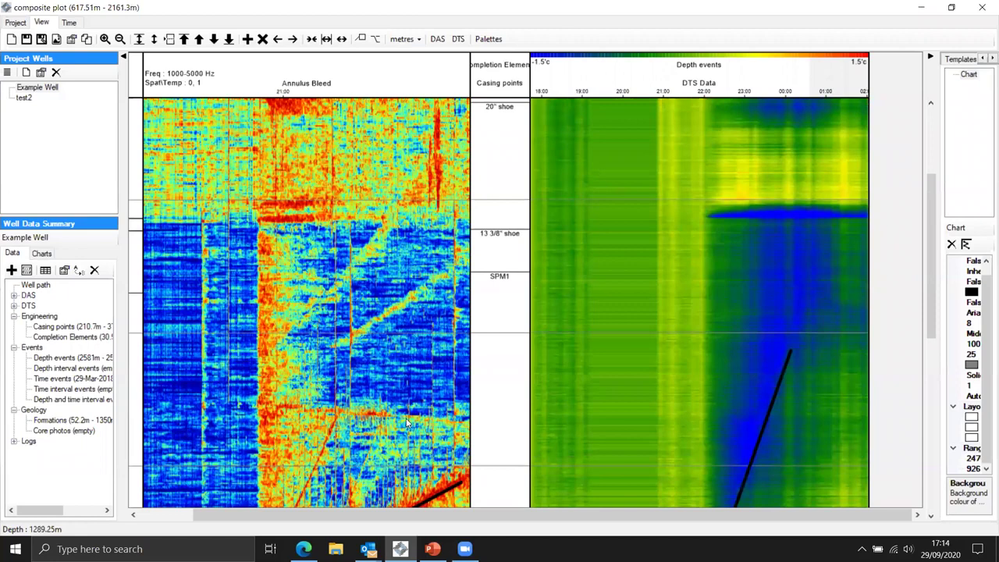
scroll(406, 423, down, 3)
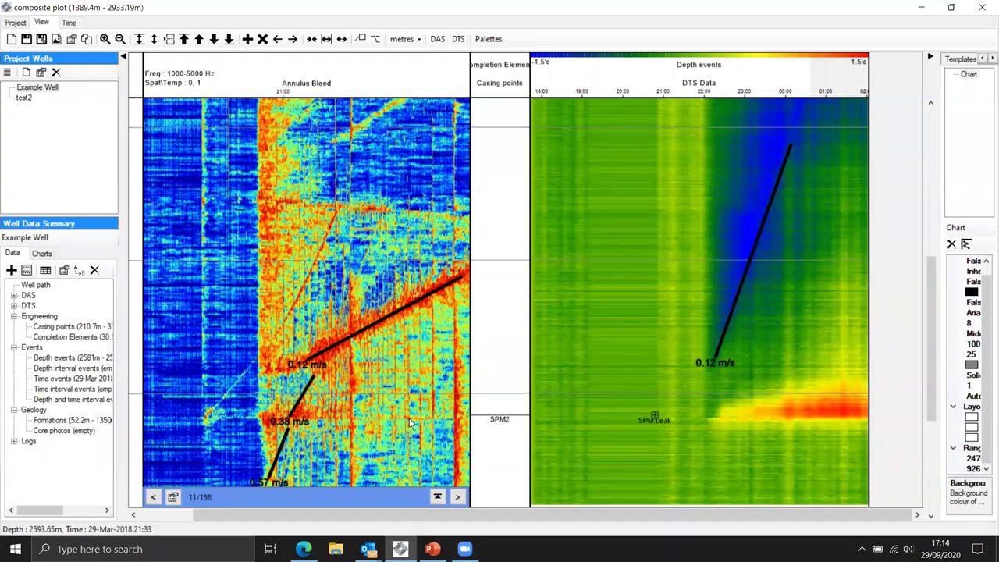
Scroll along the plot to review the 0.57, 0.38 and 0.12 m/s gradient lines and the SPM Leak.
scroll(410, 423, up, 1)
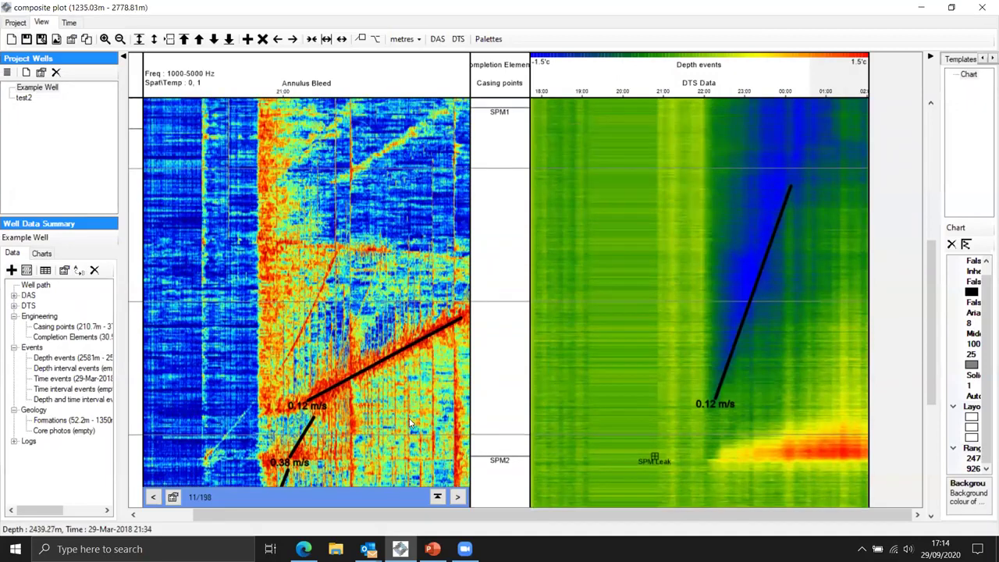
scroll(410, 423, up, 1)
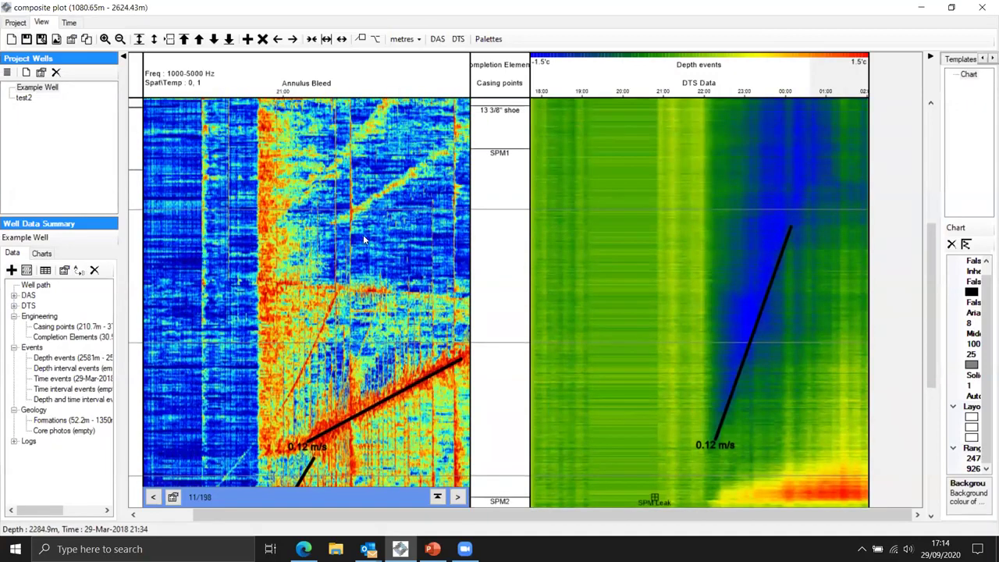
scroll(683, 292, up, 2)
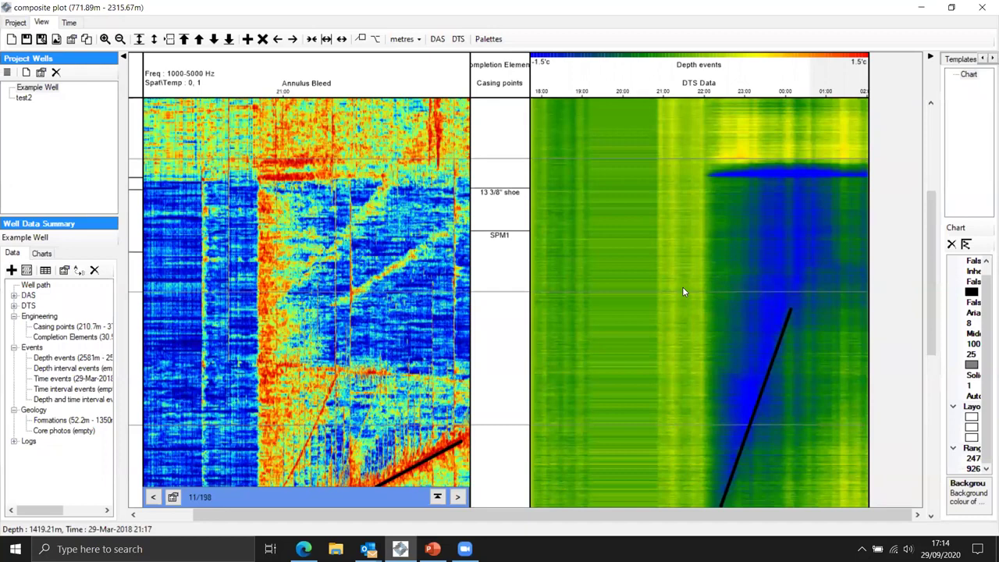
scroll(683, 291, up, 1)
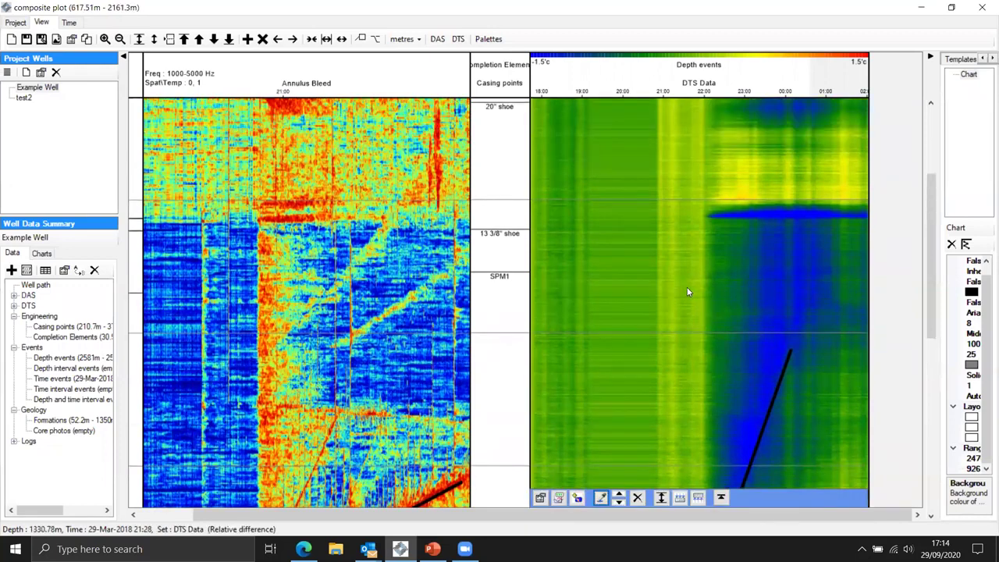
scroll(410, 42, up, 2)
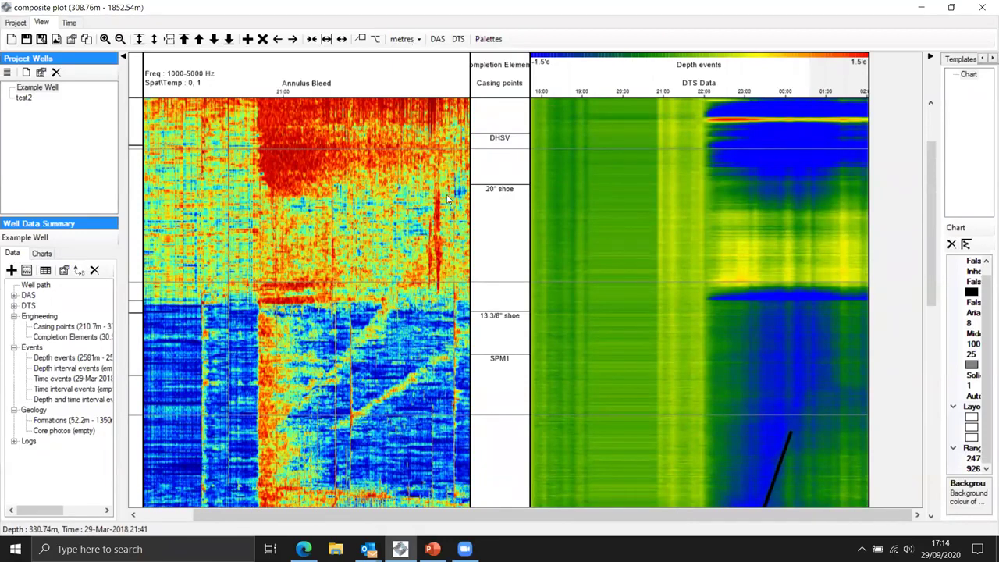
mouse_move(449, 199)
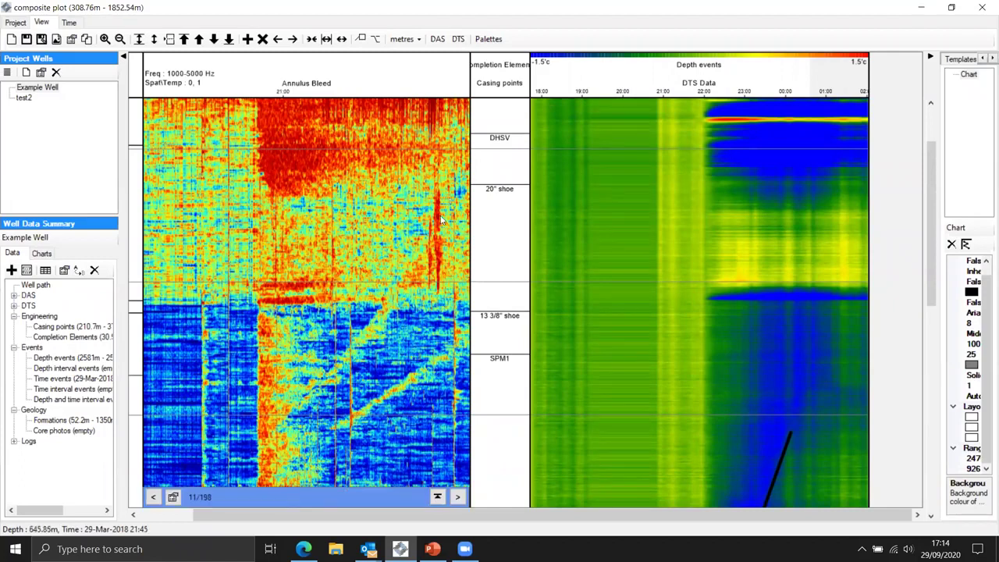
scroll(408, 284, down, 10)
scroll(288, 463, down, 2)
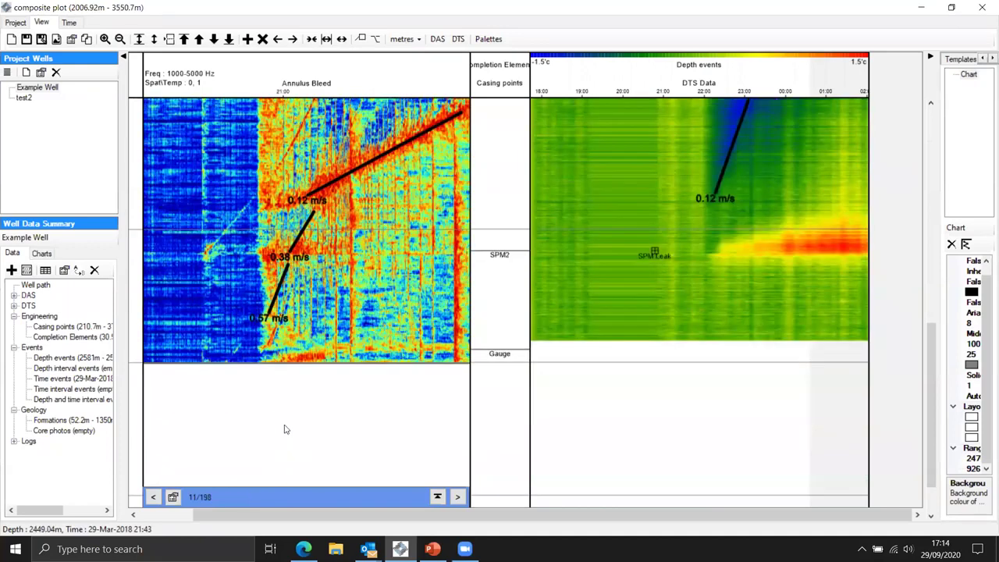
scroll(269, 442, up, 1)
scroll(269, 442, up, 2)
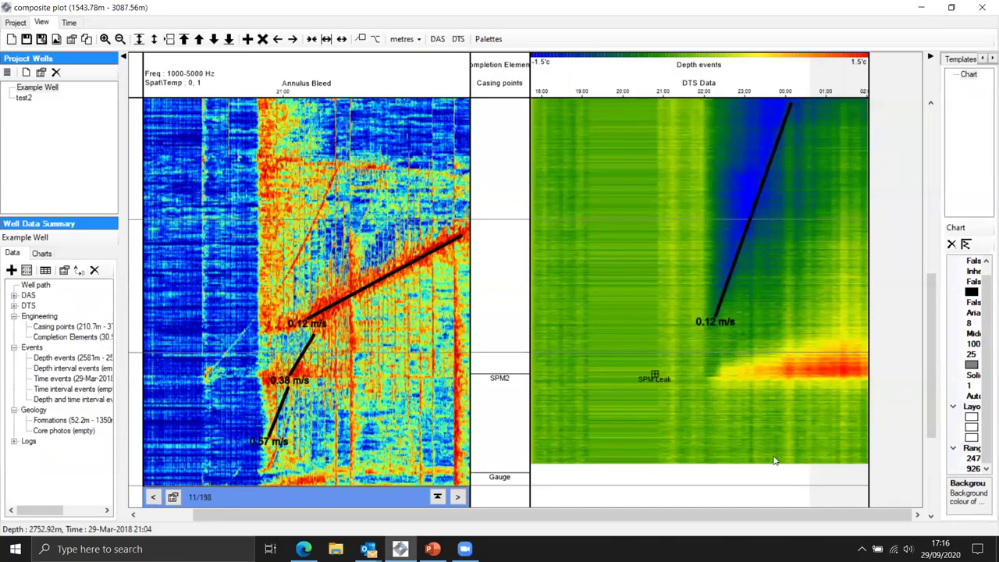
click(507, 296)
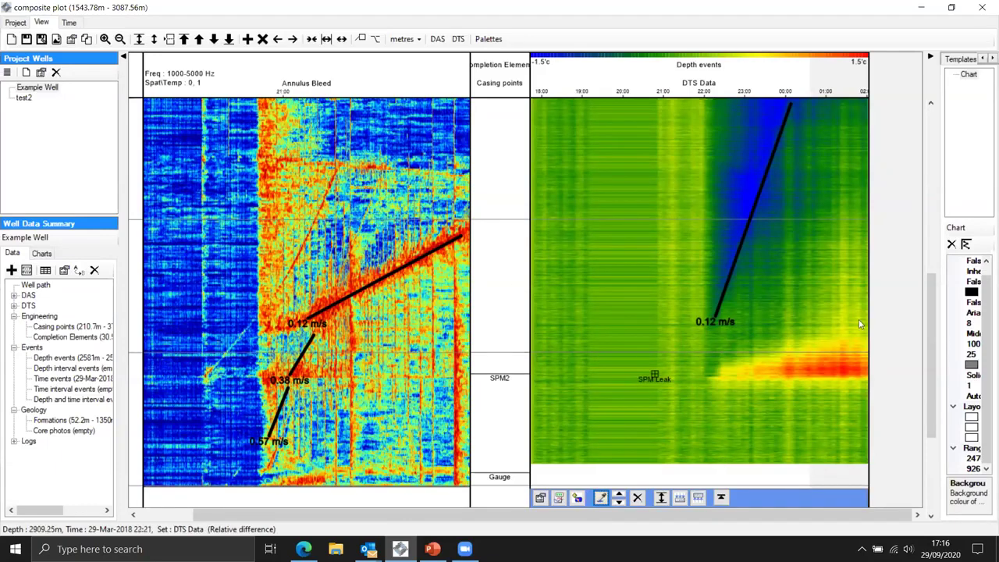